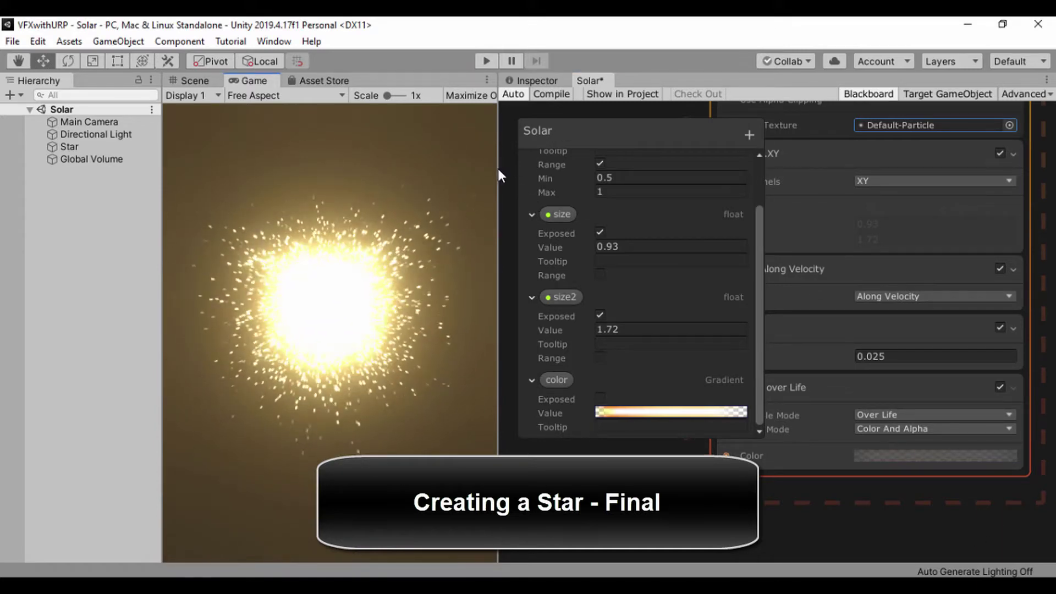
Change the size2 Blackboard value from 1.72 to 4.72, then collapse its details.
left_click_drag(499, 167, 472, 175)
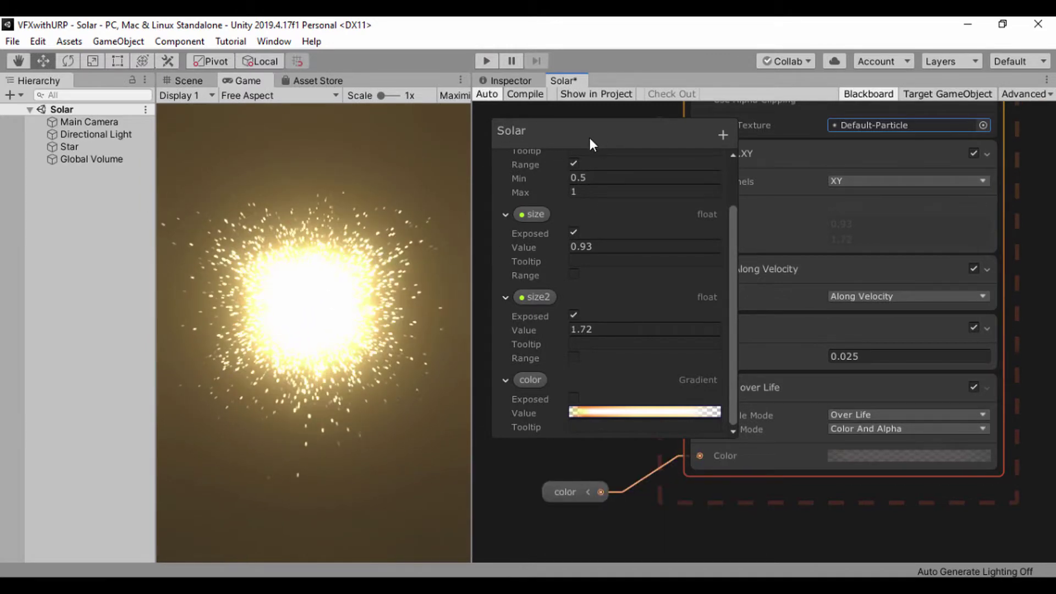
left_click(572, 329)
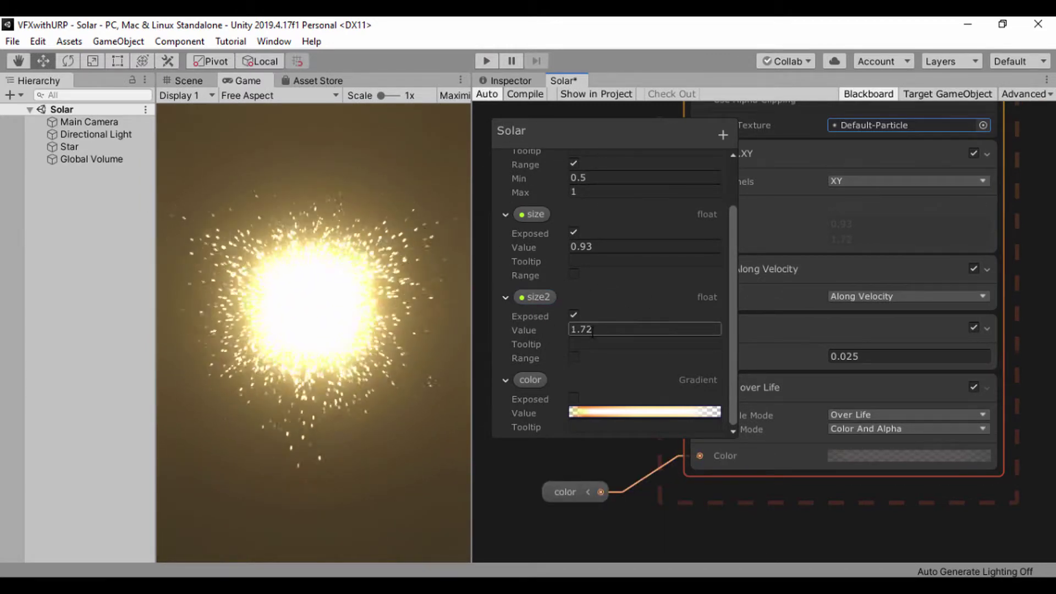
double_click(574, 329)
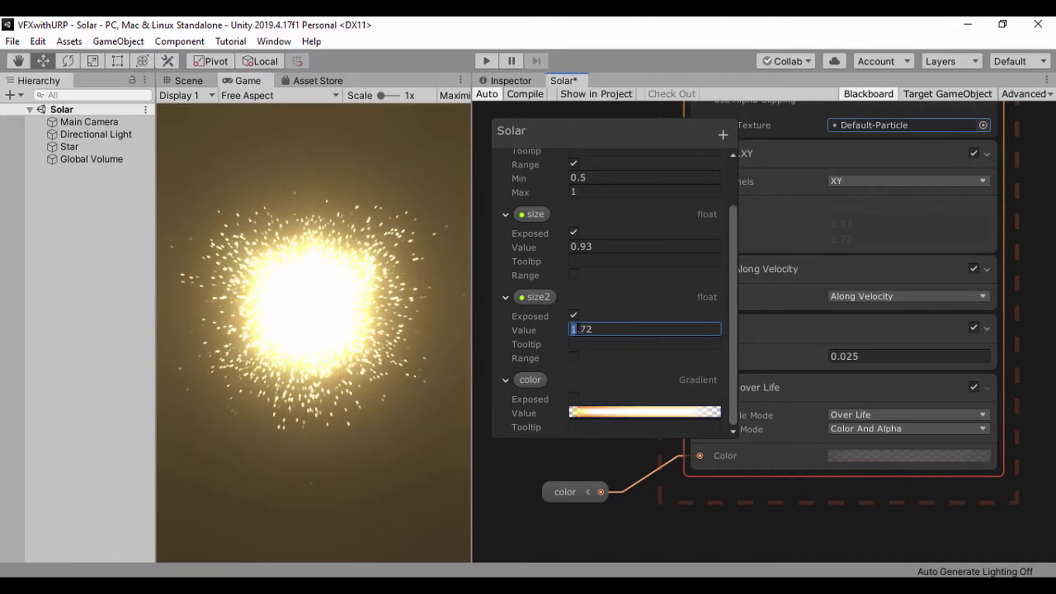
type("4")
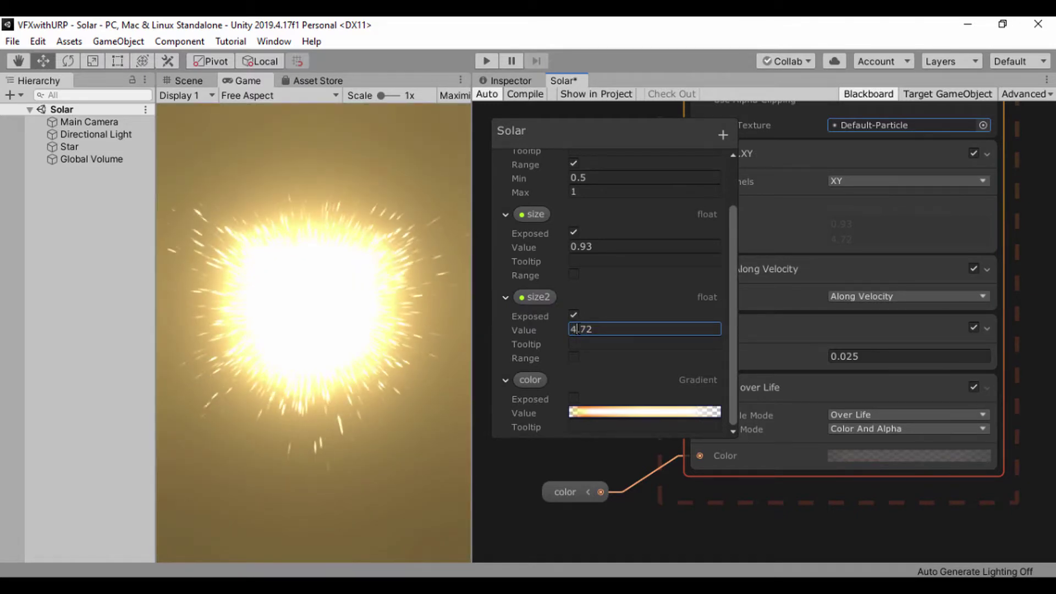
left_click(549, 527)
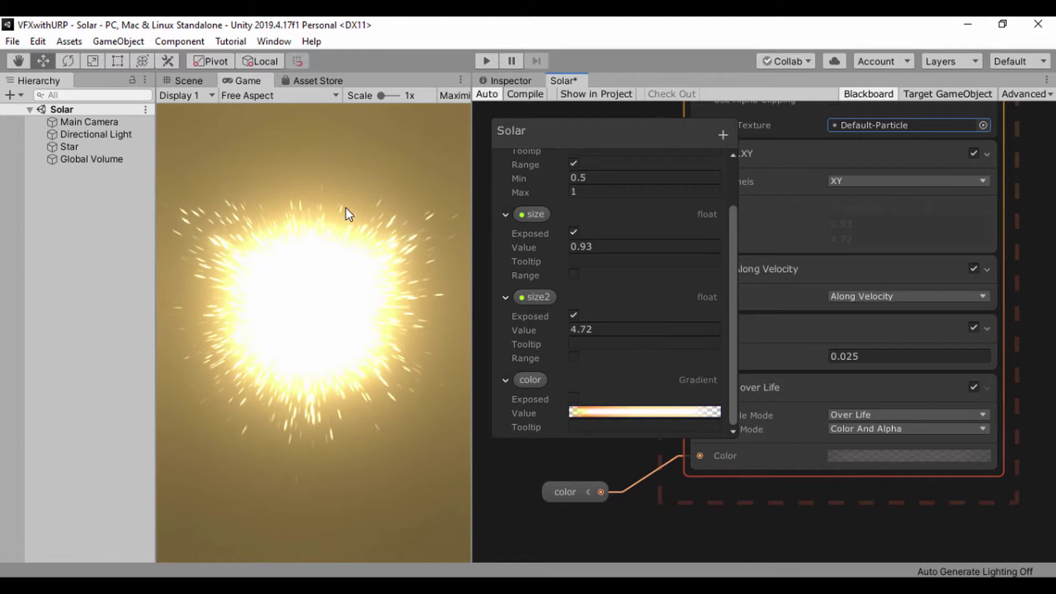
left_click(505, 298)
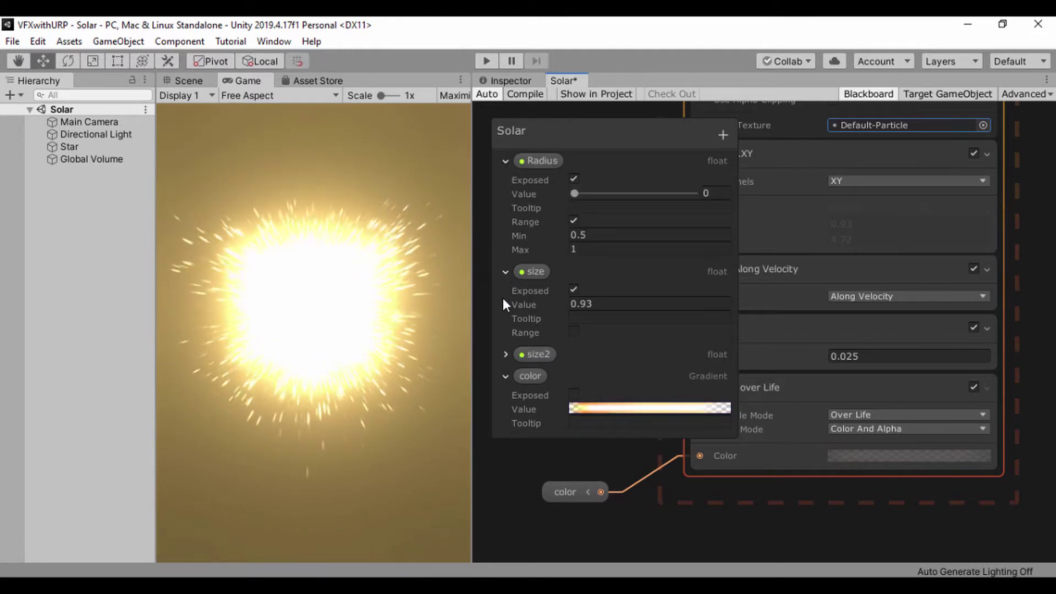
Close the Blackboard, frame Set Scale.XY with its size and size2 inputs, and select Global Volume.
left_click(842, 94)
scroll(581, 314, "up", 2)
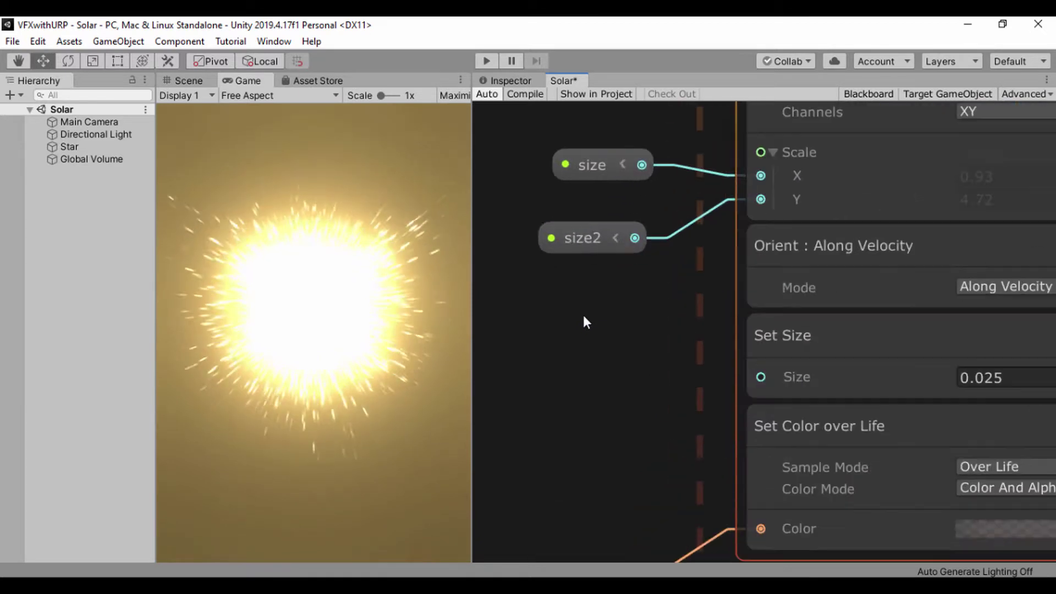
middle_click_drag(678, 217, 574, 270)
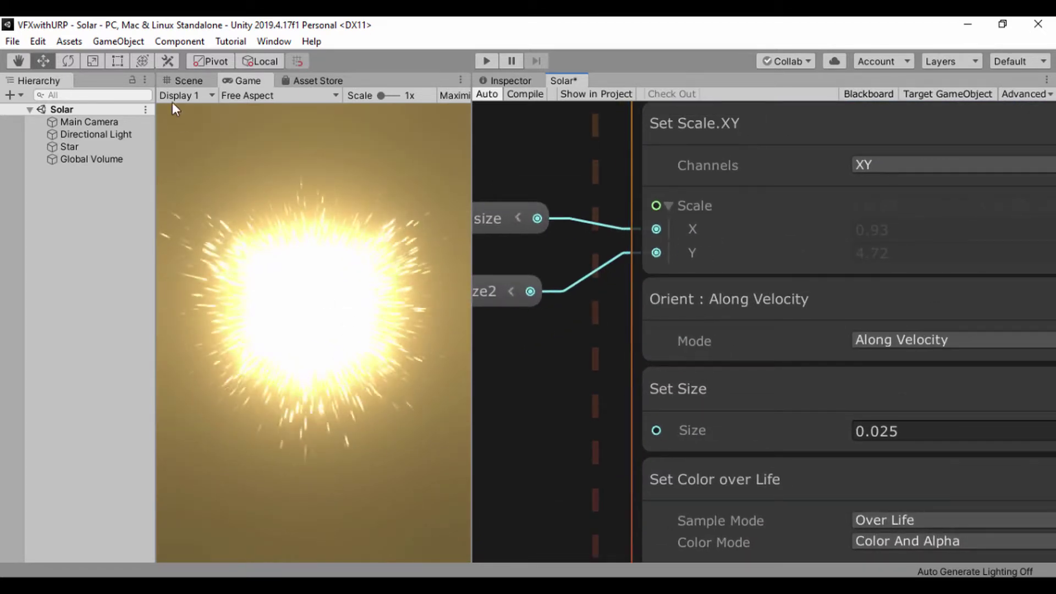
left_click(92, 159)
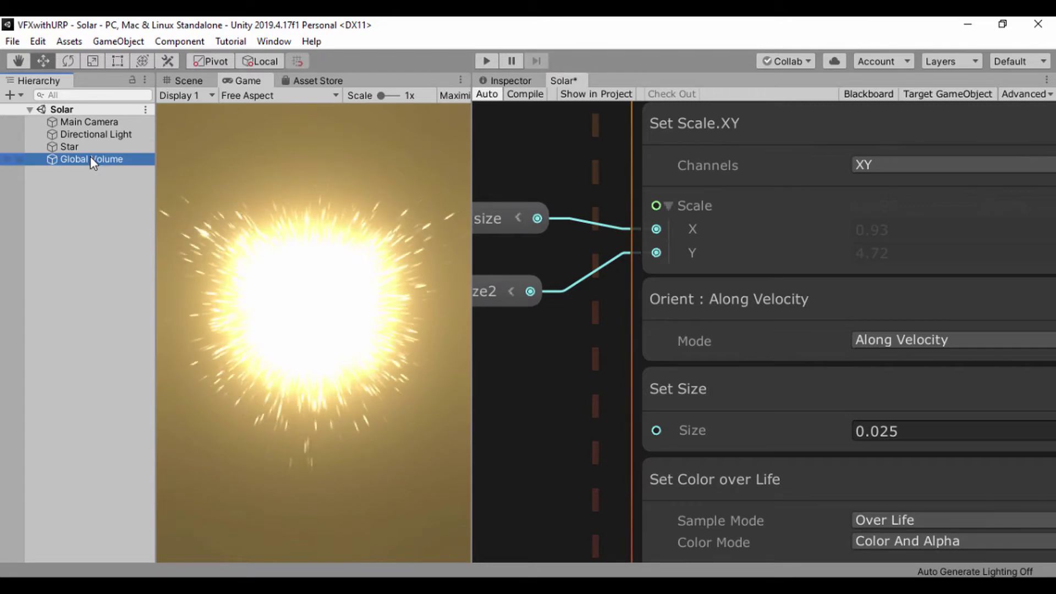
Show Global Volume's Bloom settings, drop intensity to zero, and toggle the threshold override.
left_click(512, 79)
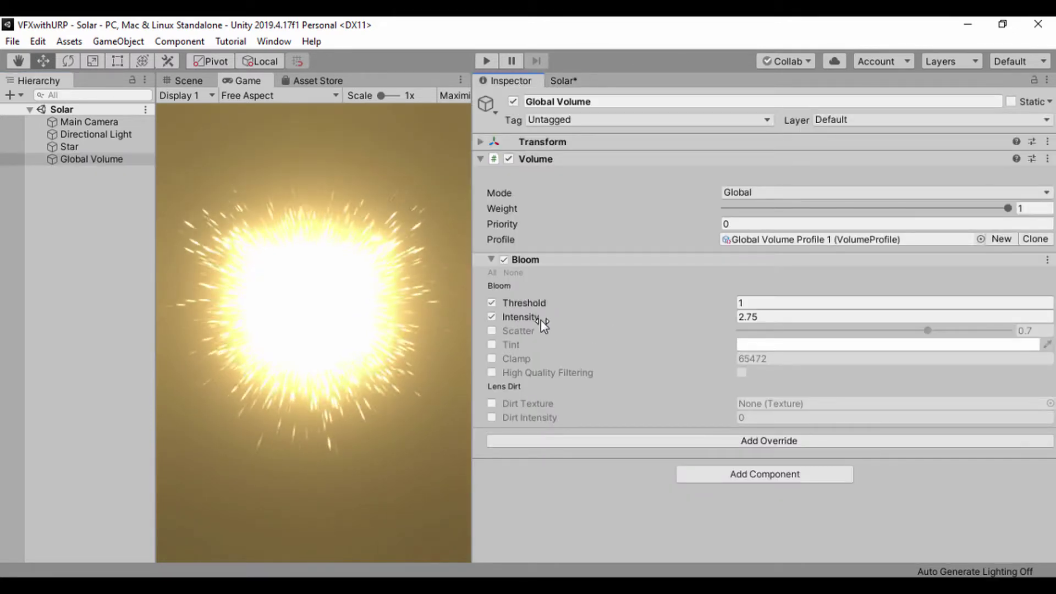
mouse_move(529, 318)
left_mouse_down()
mouse_move(449, 315)
mouse_move(539, 318)
mouse_move(505, 307)
mouse_move(620, 302)
mouse_move(513, 322)
mouse_move(523, 323)
left_mouse_up()
left_click(493, 303)
left_click(492, 304)
Raise Bloom intensity to about 4.24 and enable the Tint override.
left_click(182, 81)
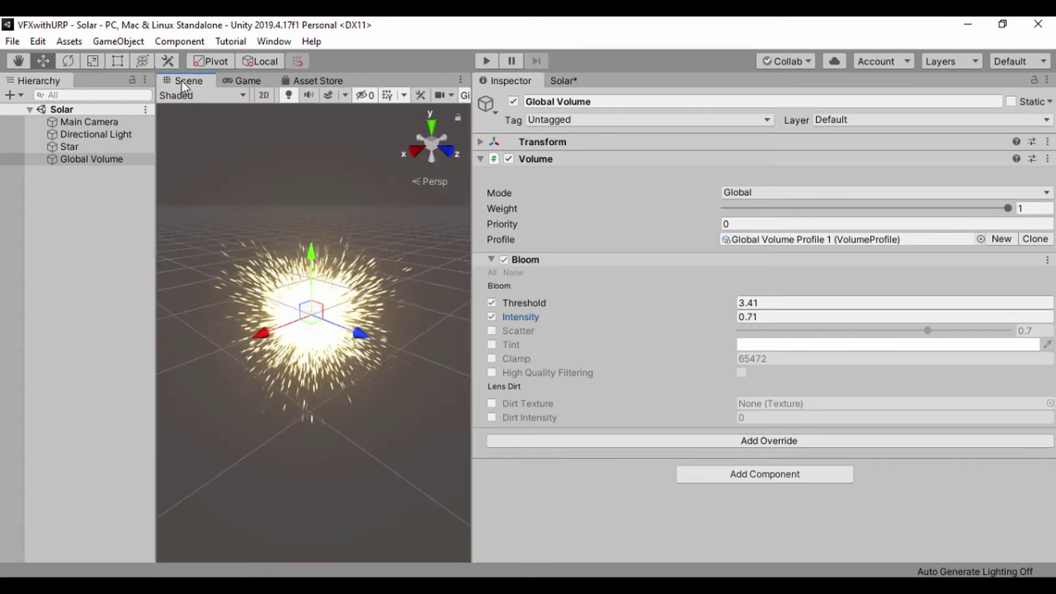
left_click(222, 82)
left_click_drag(524, 318, 619, 316)
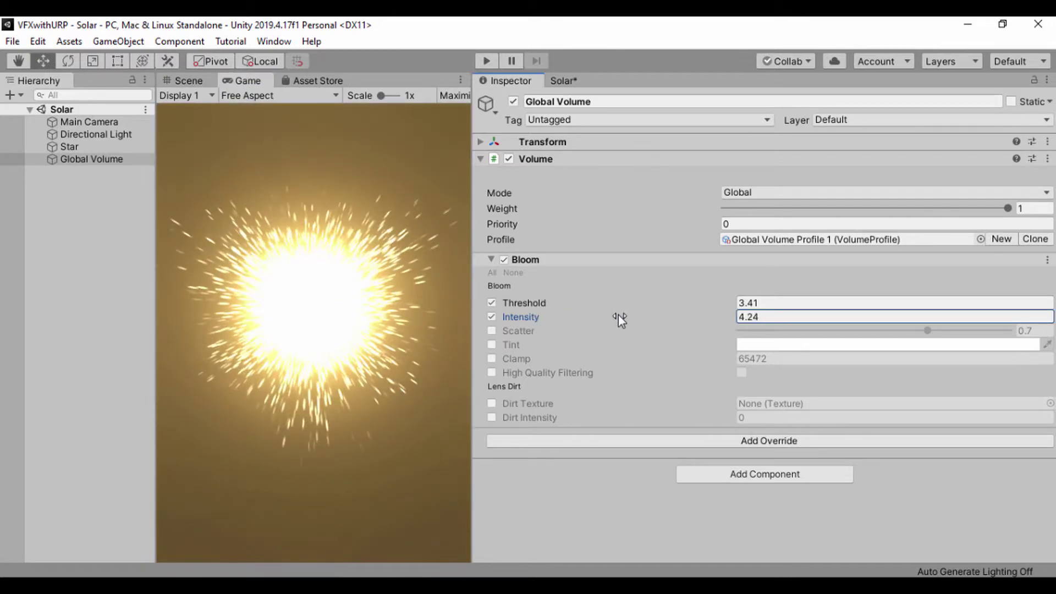
left_click(491, 345)
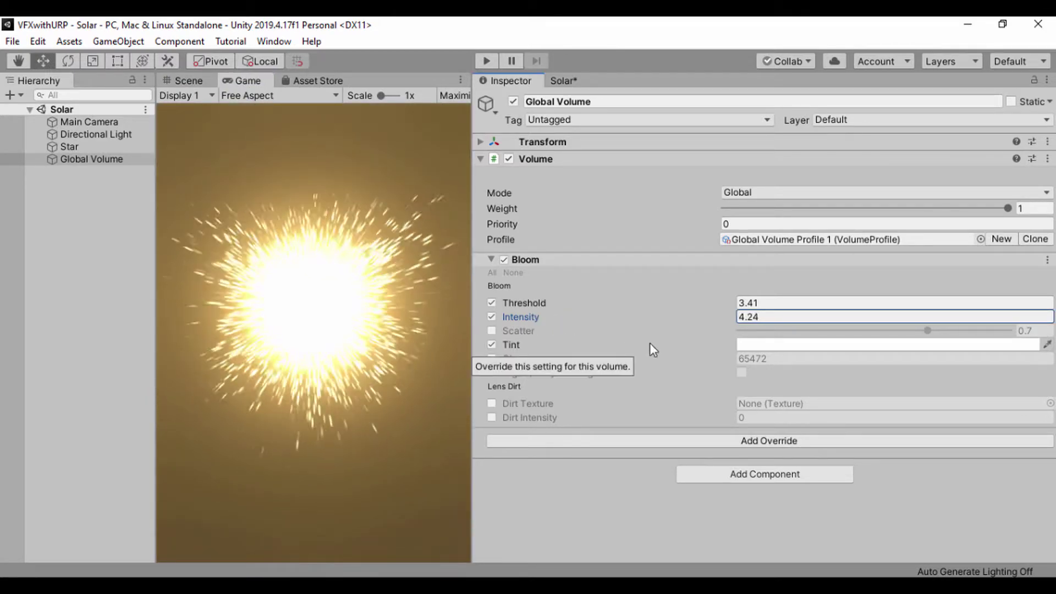
Set the Bloom Tint colour to dark blue 273152 in the colour picker.
left_click(770, 345)
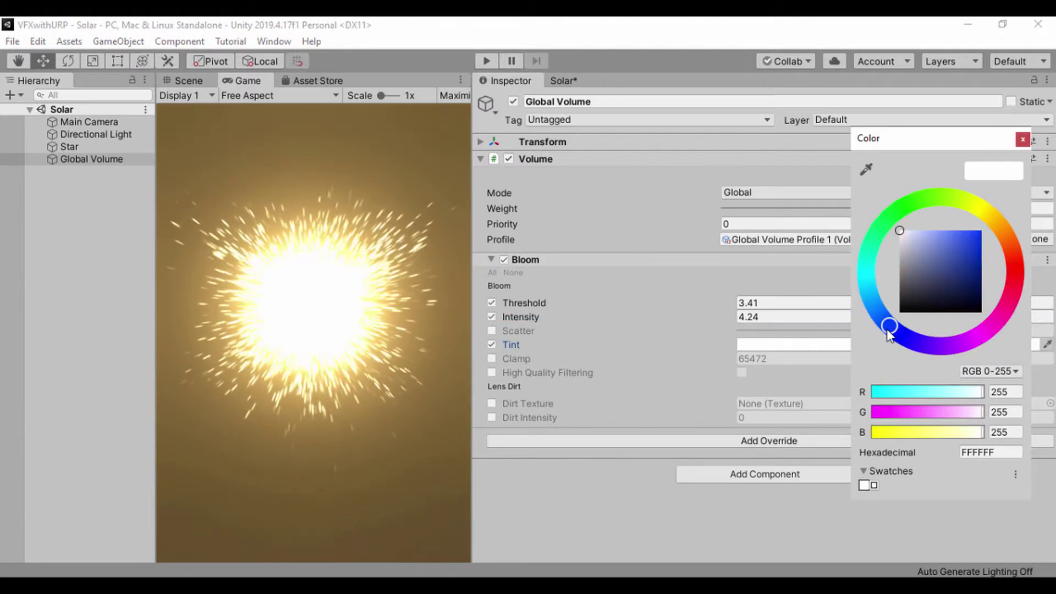
mouse_move(969, 225)
left_mouse_down()
mouse_move(940, 284)
mouse_move(961, 305)
mouse_move(943, 286)
left_mouse_up()
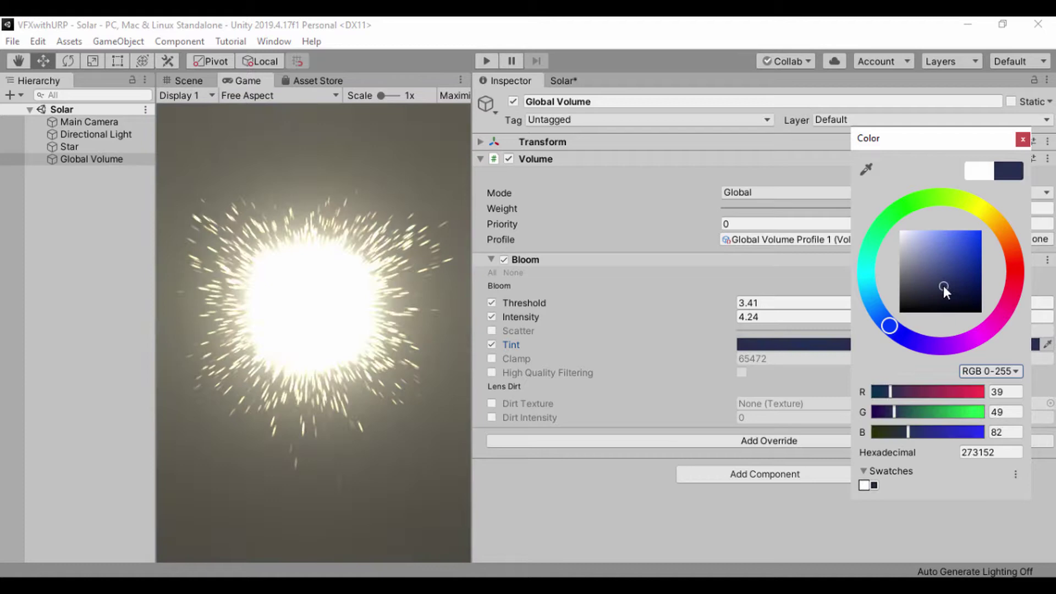
left_click(1022, 139)
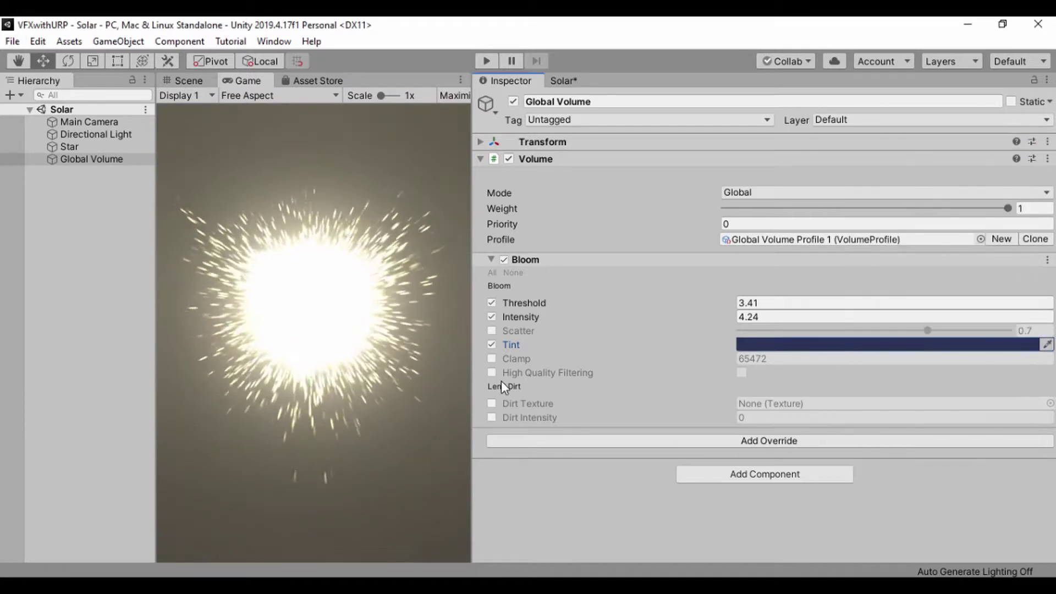
Disable Bloom Tint, set Threshold 7.27 and Intensity 14.52, and widen the Game view.
left_click(497, 347)
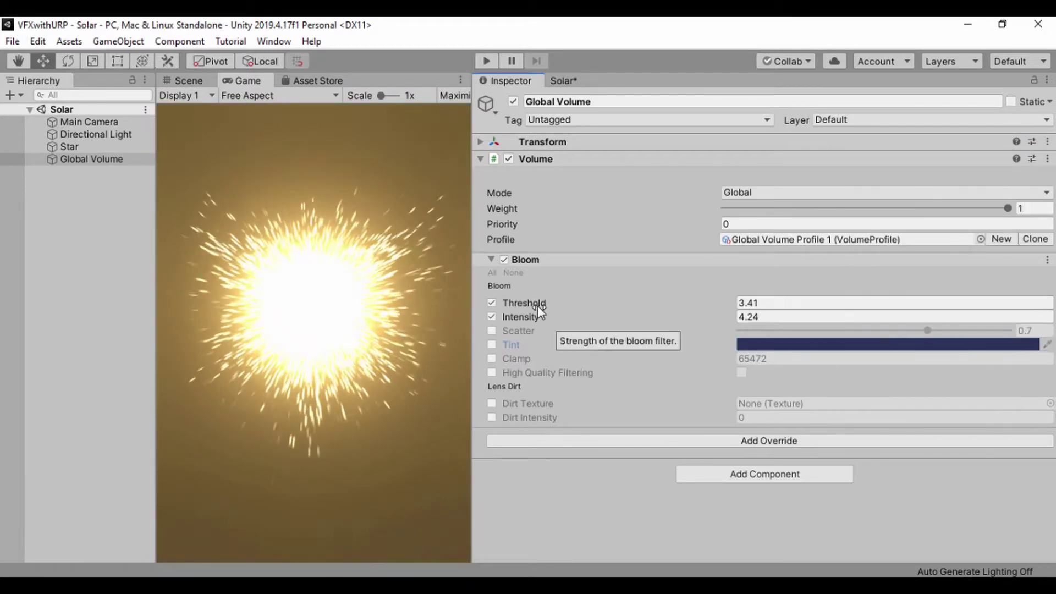
left_click_drag(537, 305, 668, 311)
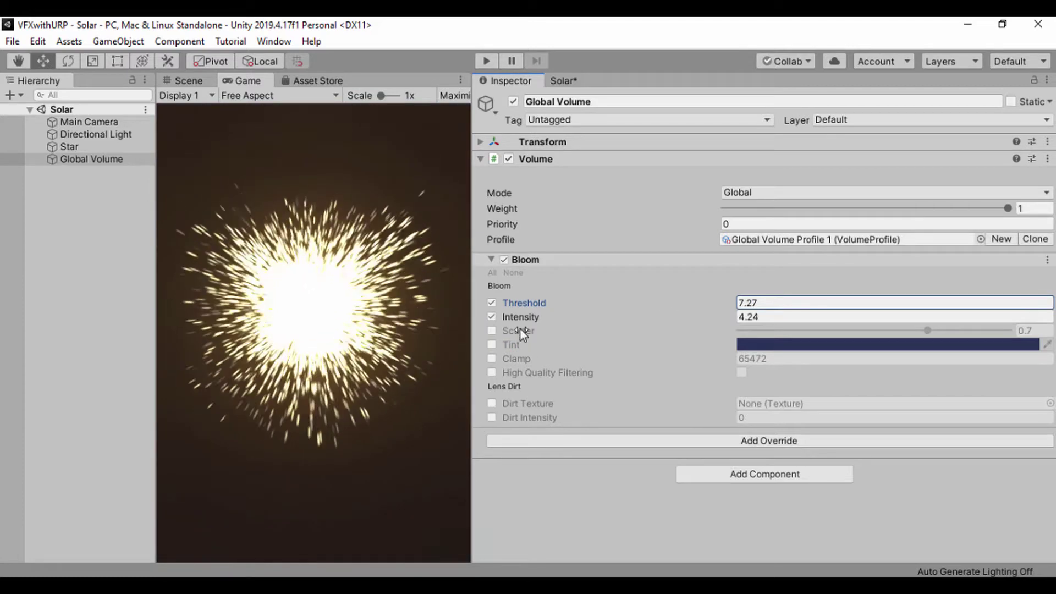
left_click_drag(520, 320, 678, 331)
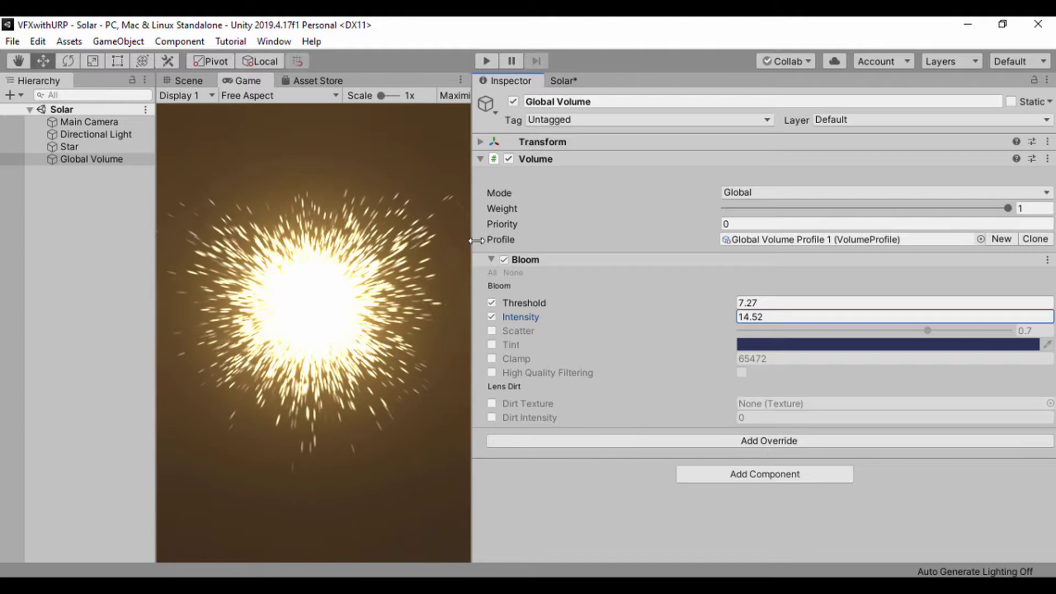
left_click_drag(472, 233, 561, 232)
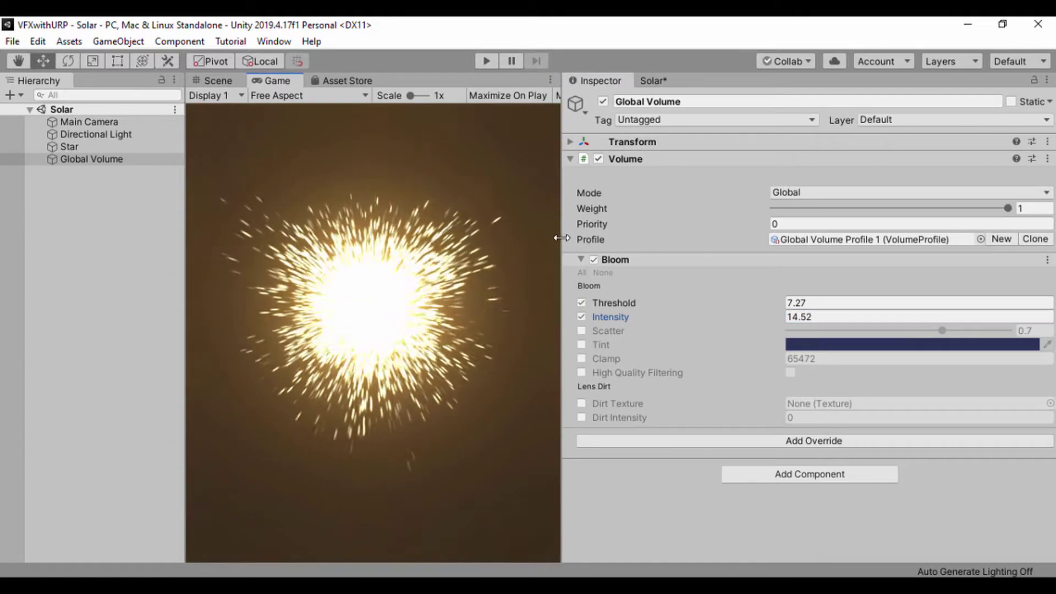
Switch back to the Solar graph and frame the Initialize and empty Update Particle contexts.
left_click(659, 81)
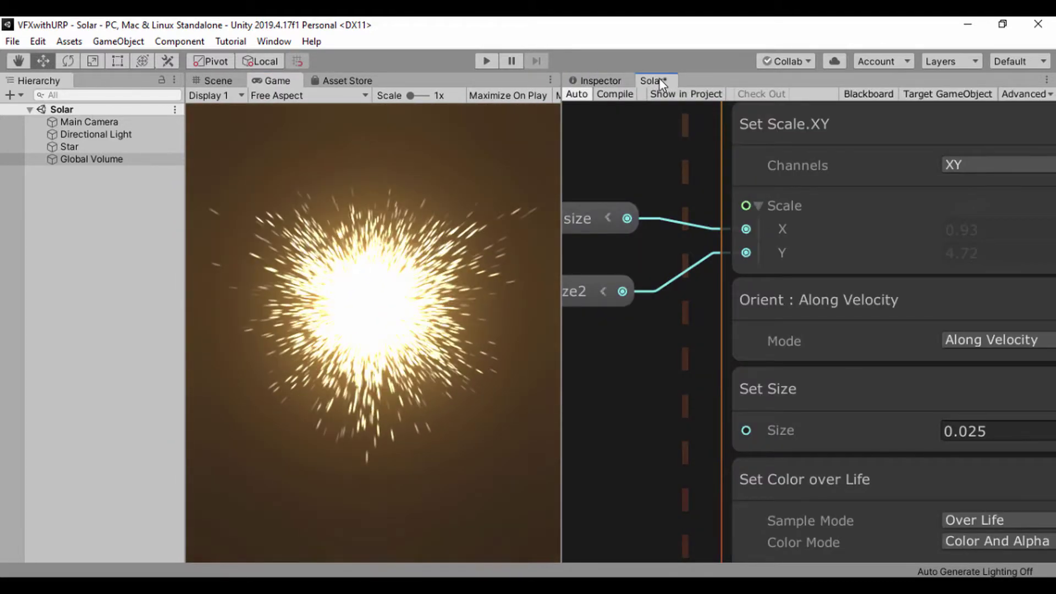
scroll(625, 153, "down", 6)
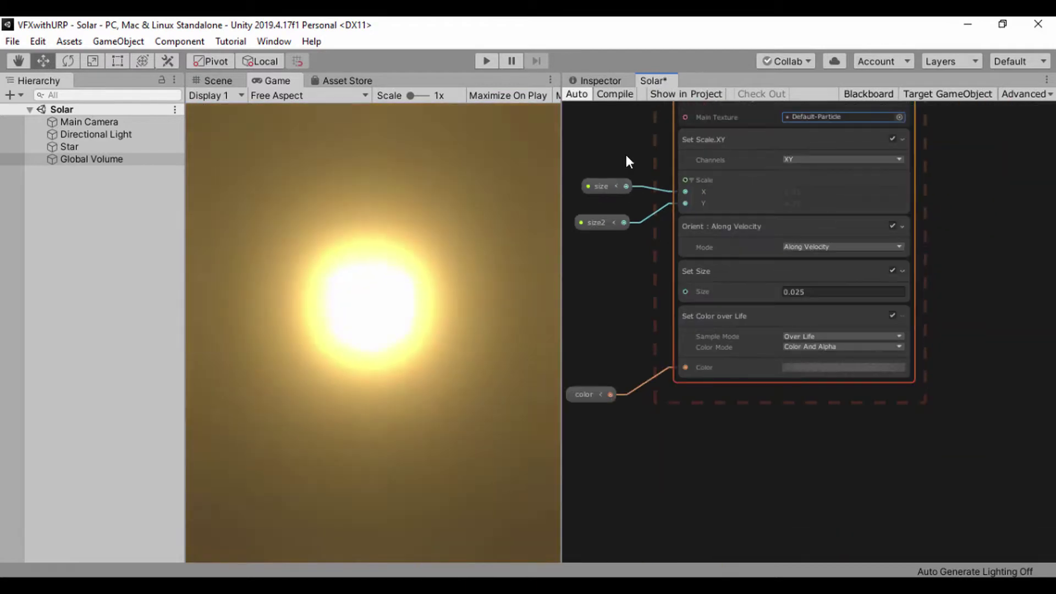
middle_click_drag(623, 145, 758, 343)
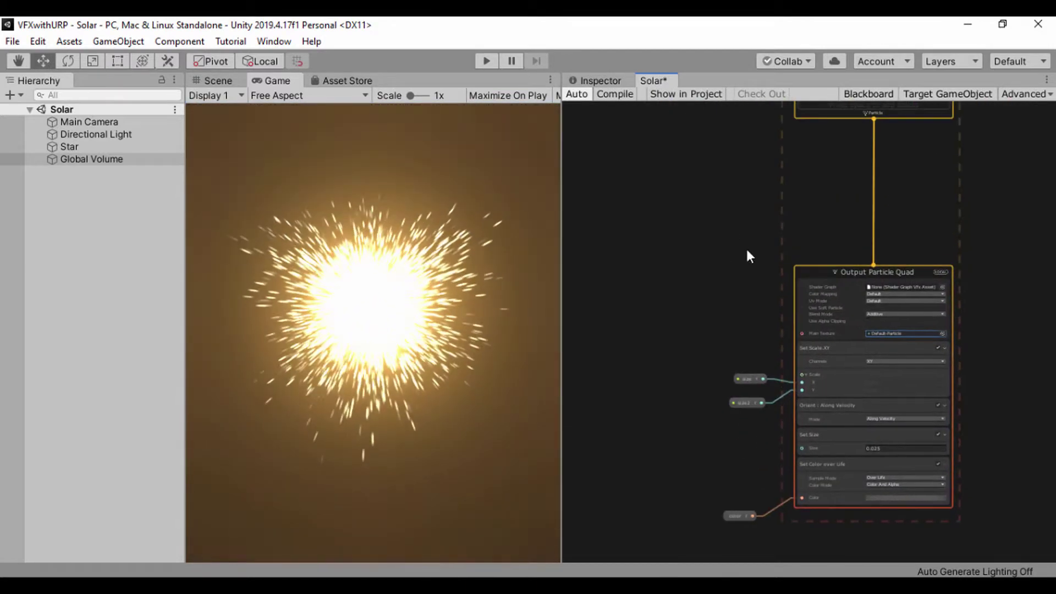
middle_click_drag(750, 272, 685, 355)
scroll(710, 358, "up", 4)
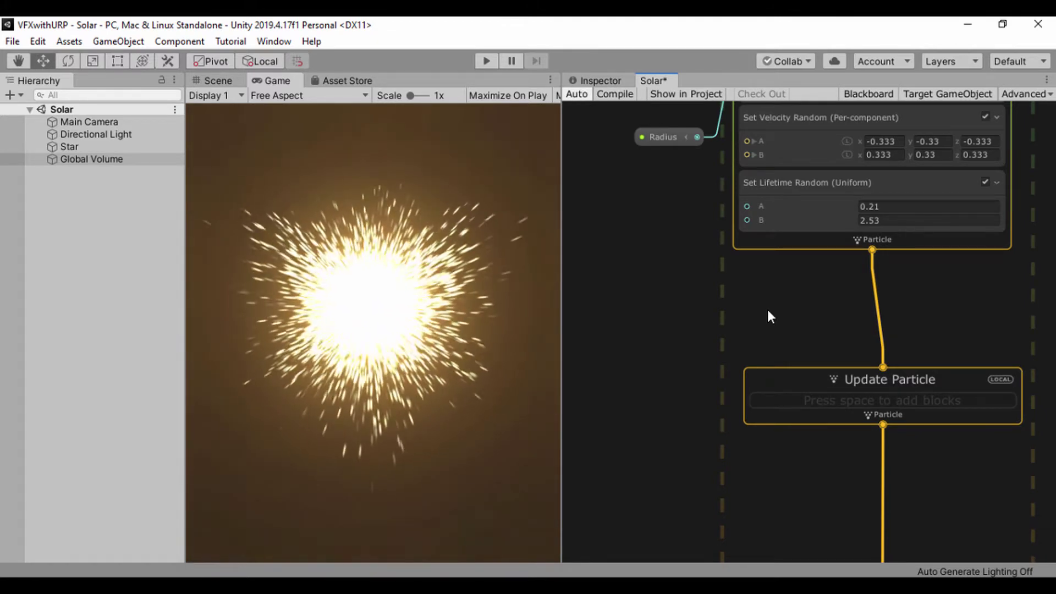
scroll(669, 262, "up", 3)
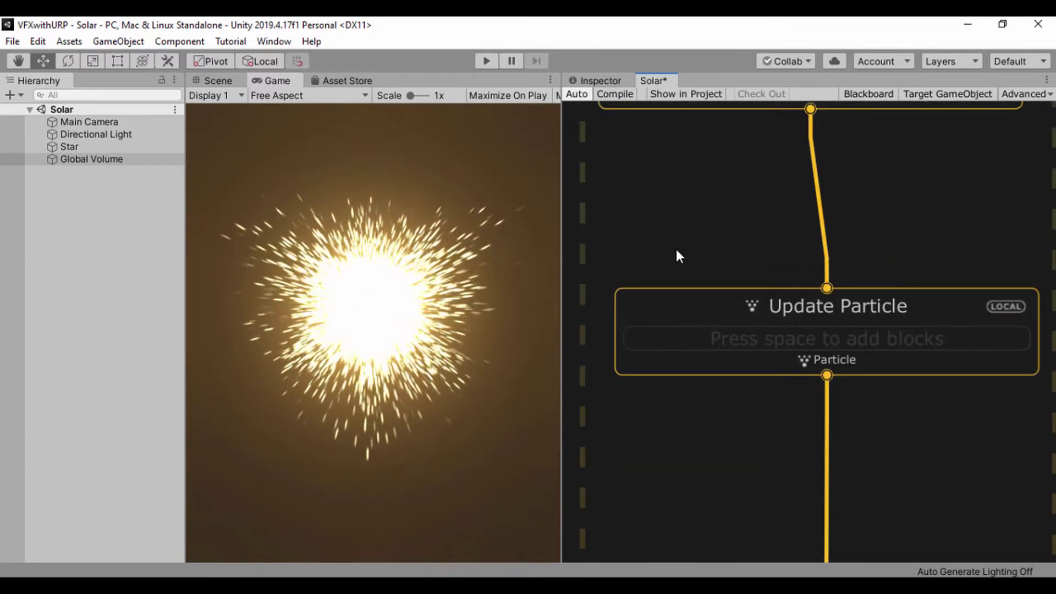
scroll(702, 294, "down", 3)
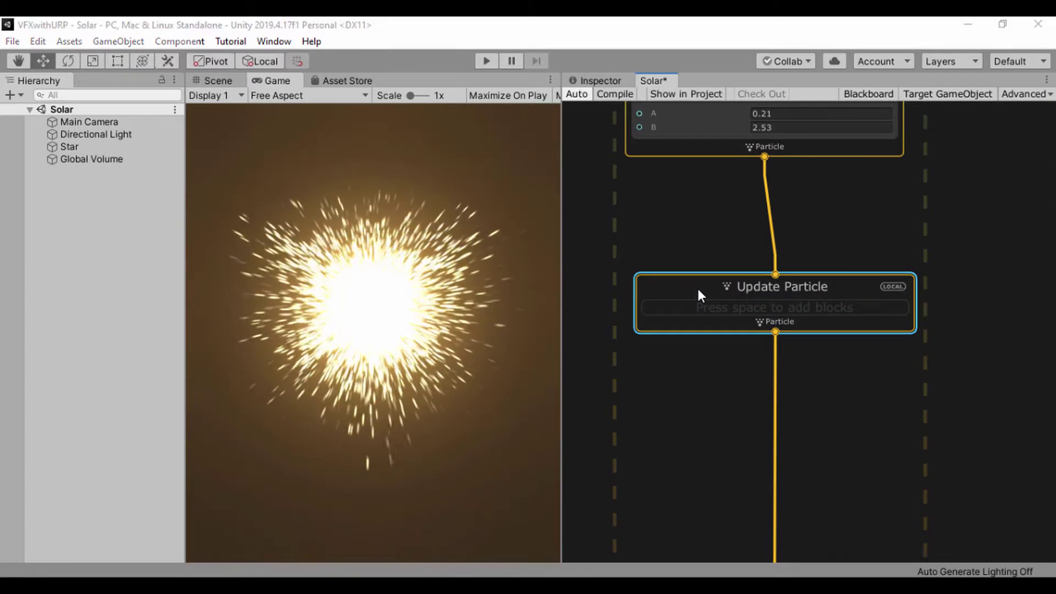
Add a Conform to Sphere (Force) block to Update Particle via the 'confor' search.
key("space")
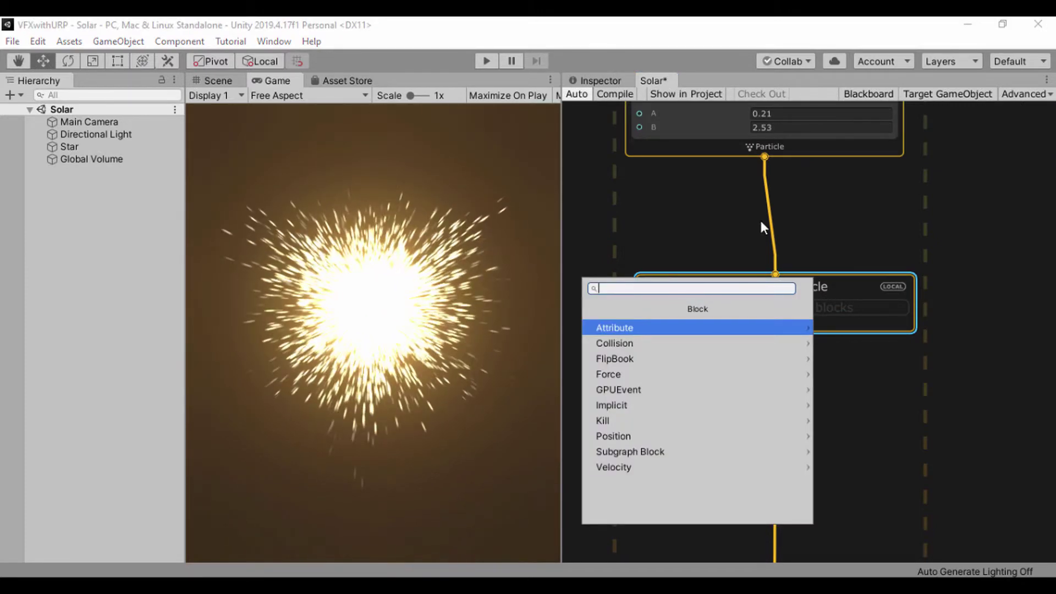
type("confor")
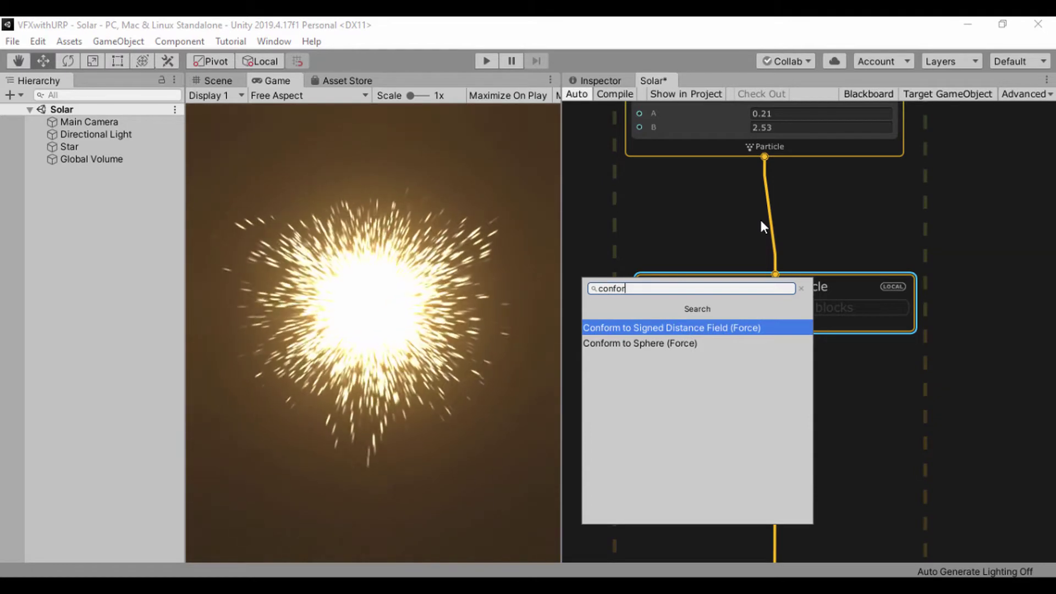
left_click(666, 344)
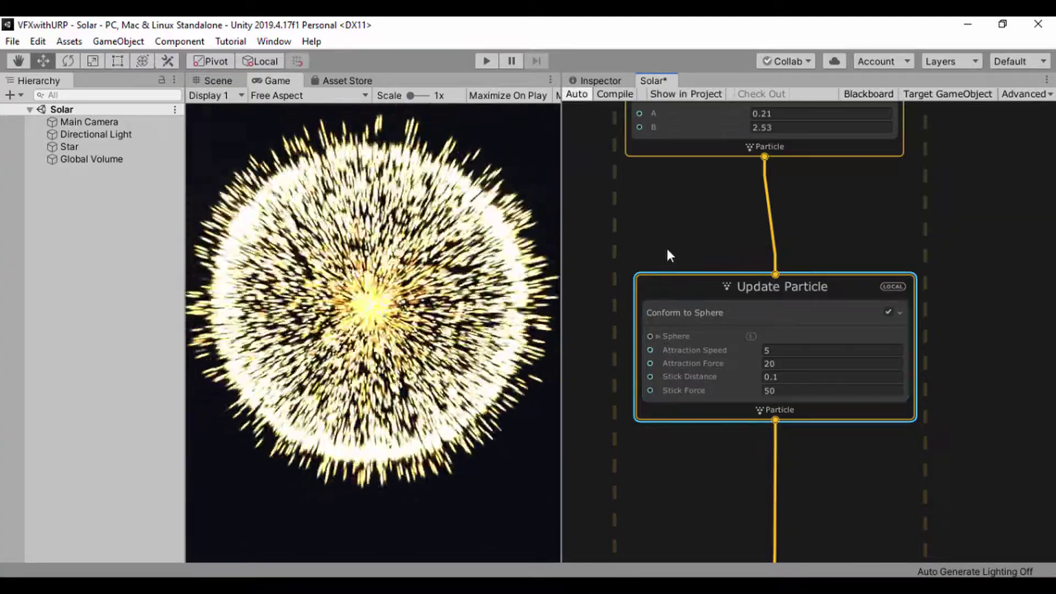
middle_click_drag(665, 248, 701, 405)
scroll(701, 377, "down", 2)
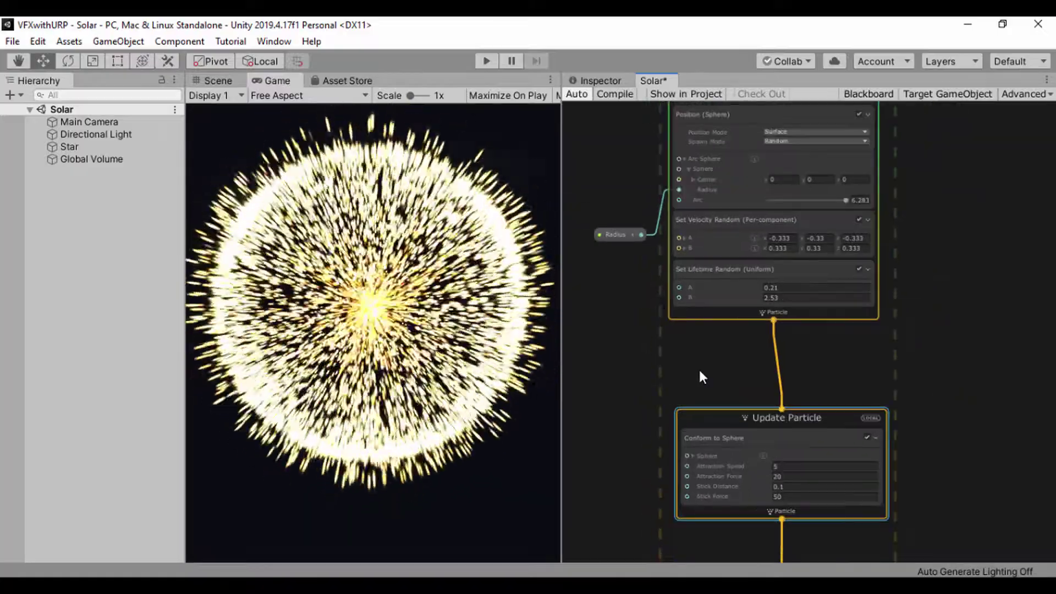
scroll(699, 368, "up", 2)
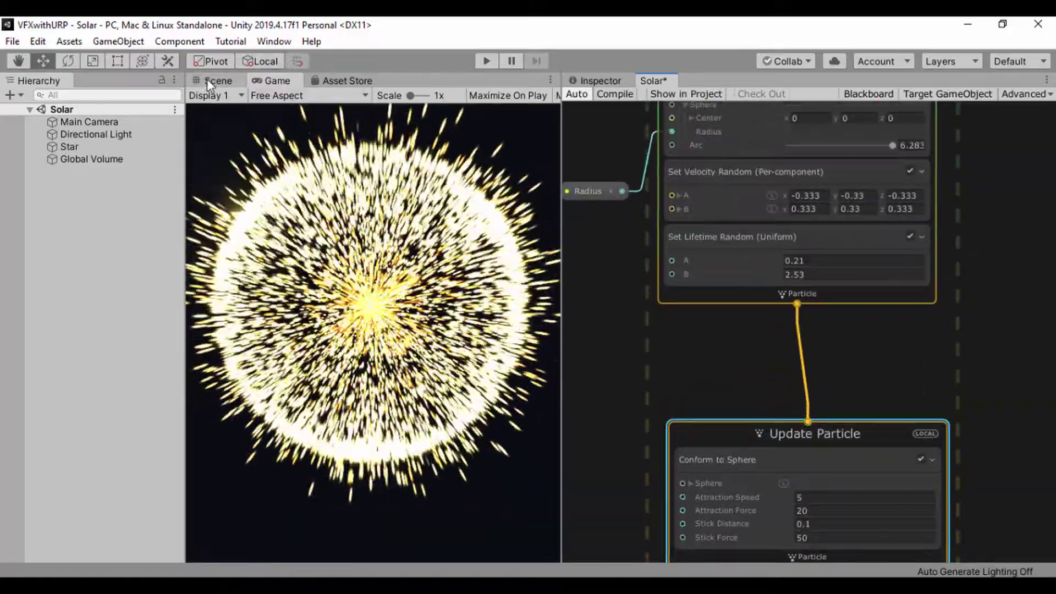
Switch to the Scene view and zoom in on the star effect.
left_click(207, 81)
scroll(256, 174, "down", 3)
scroll(256, 173, "up", 5)
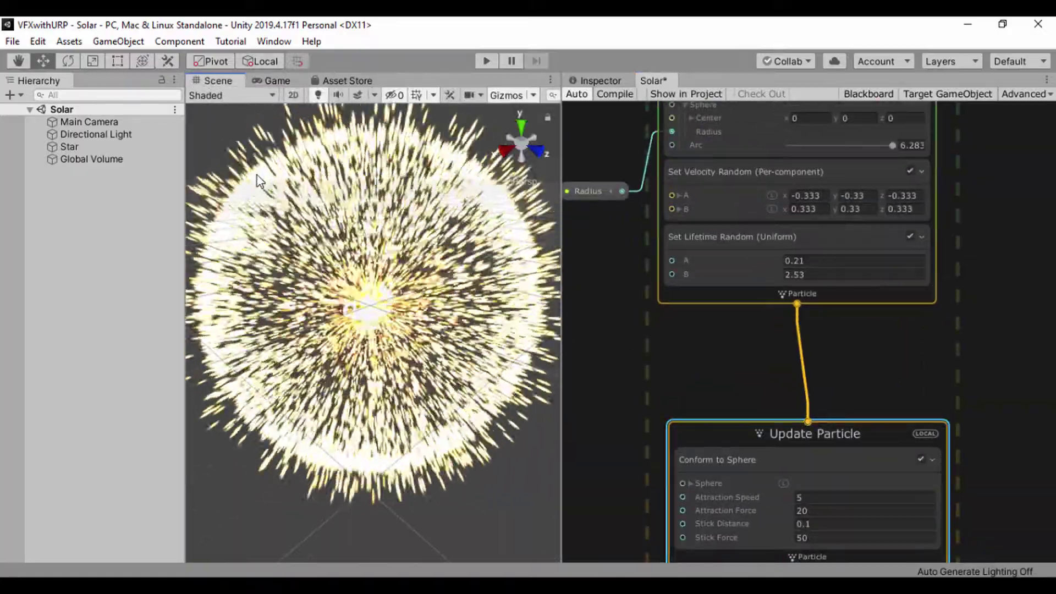
scroll(256, 175, "down", 3)
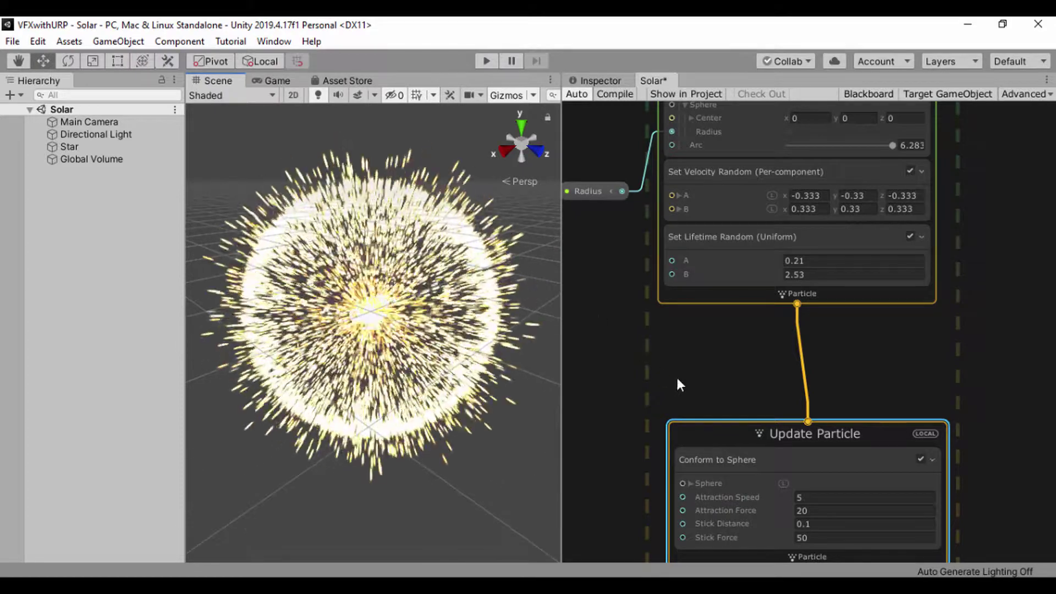
Set Conform to Sphere Attraction Speed to 1 and Attraction Force to -0.05.
middle_click_drag(680, 385, 641, 265)
left_click(769, 378)
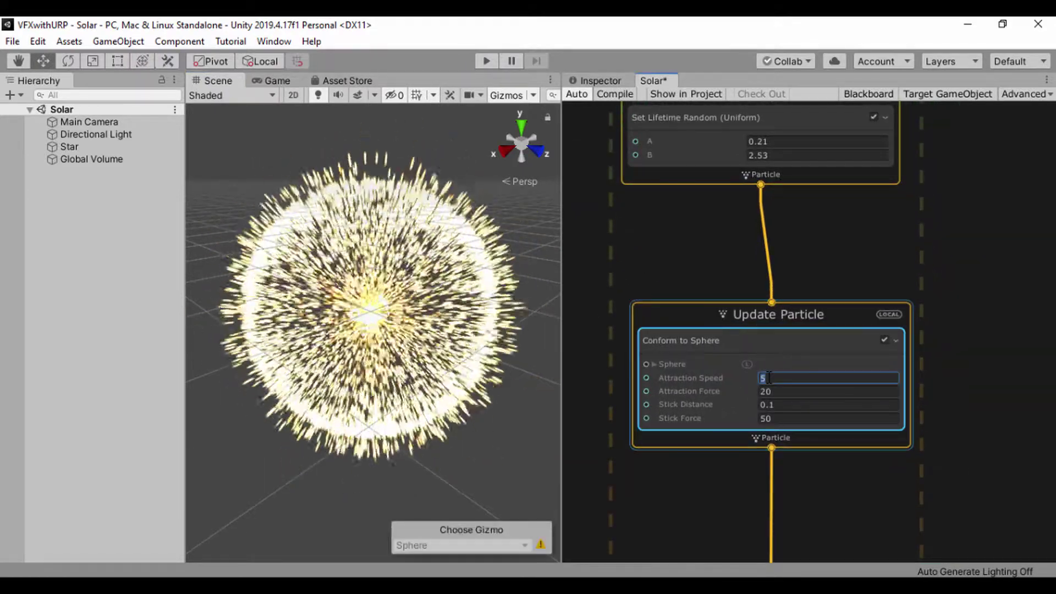
type("1")
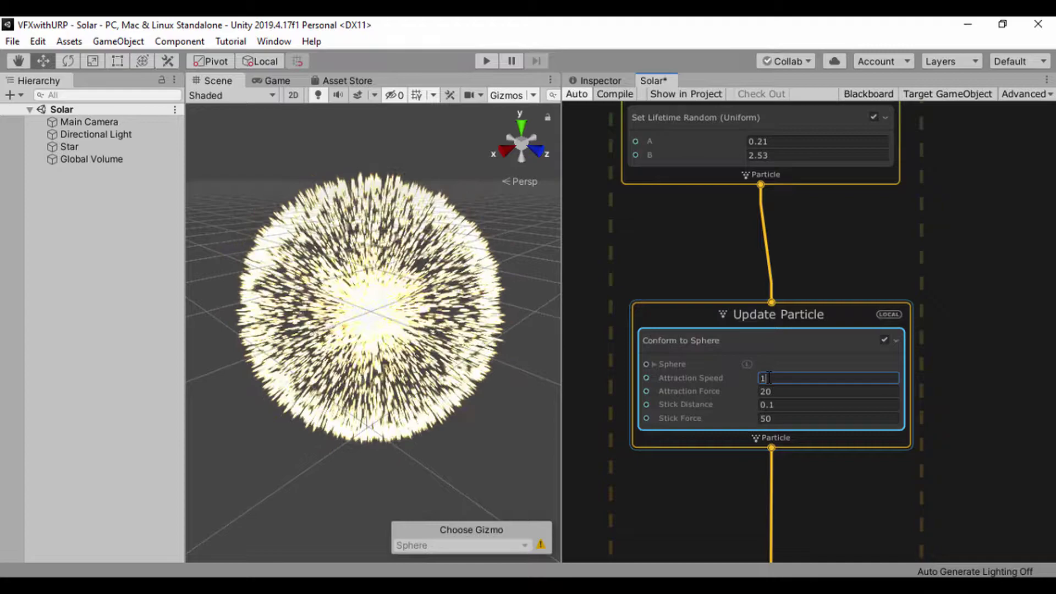
left_click(700, 485)
left_click(269, 80)
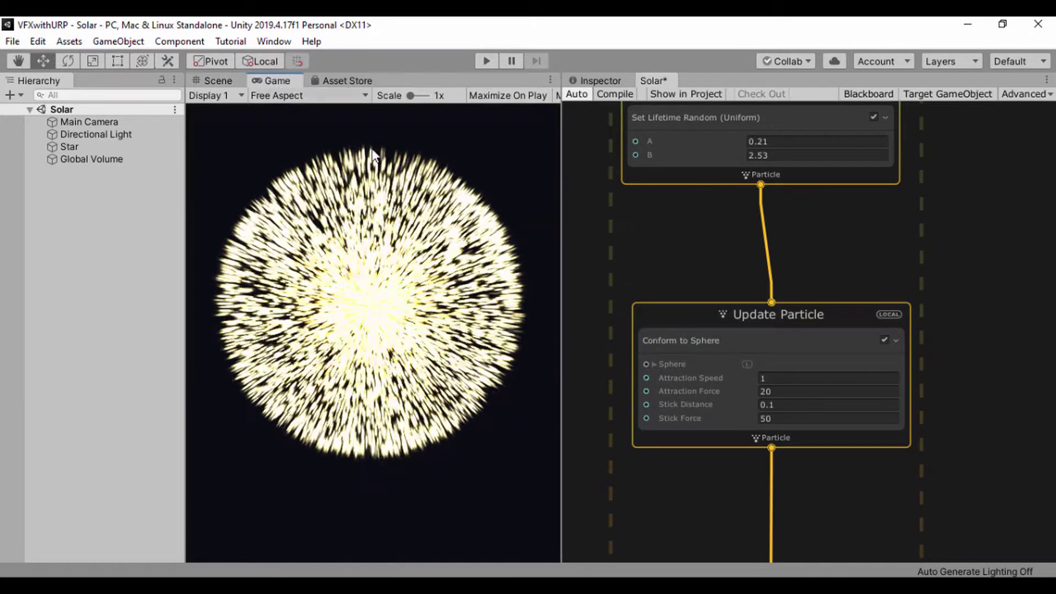
left_click(778, 391)
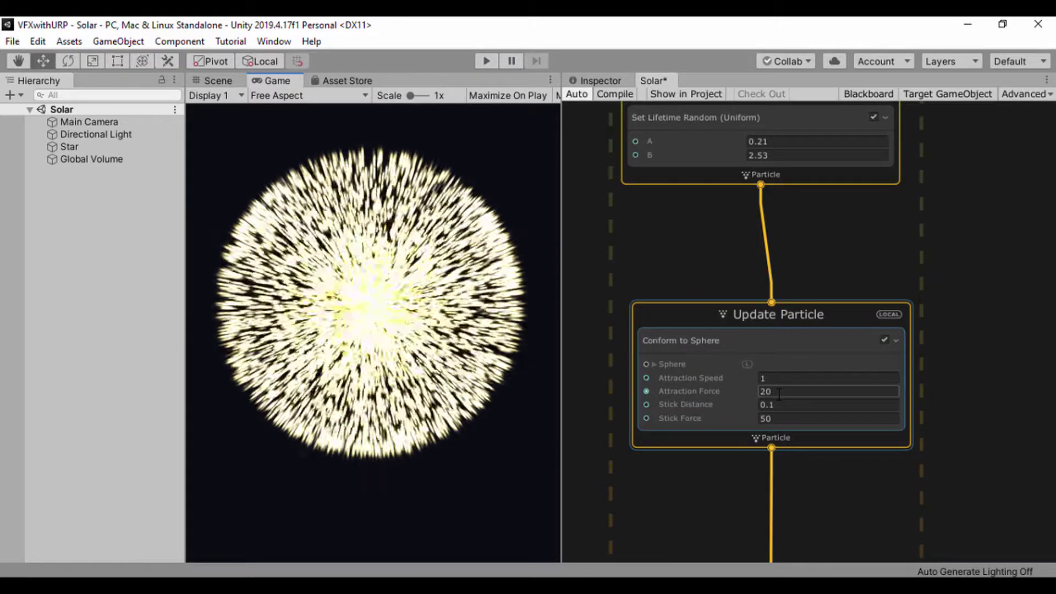
double_click(778, 391)
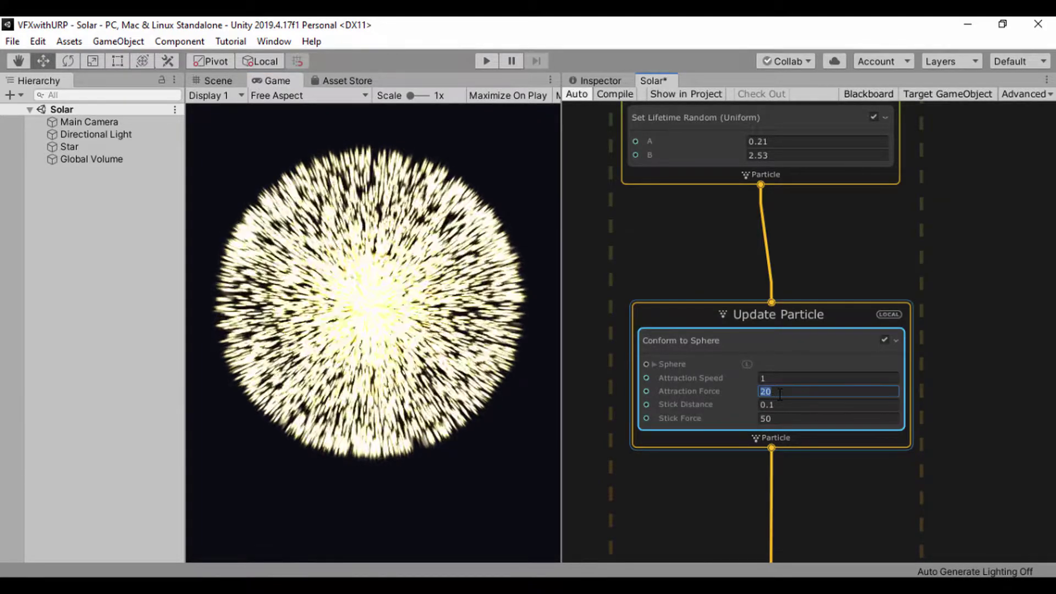
type("-0.")
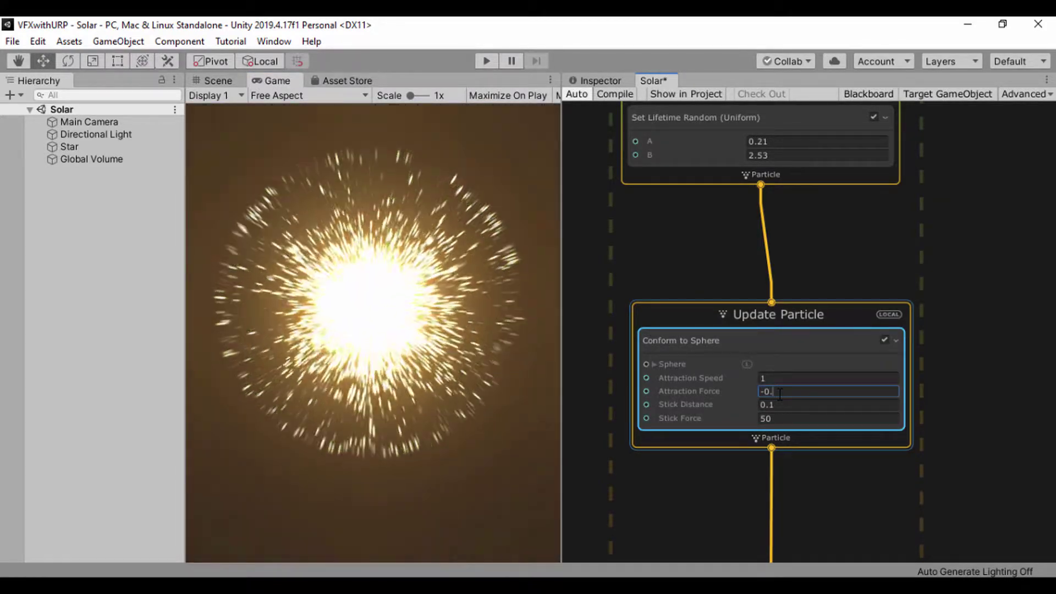
type("05")
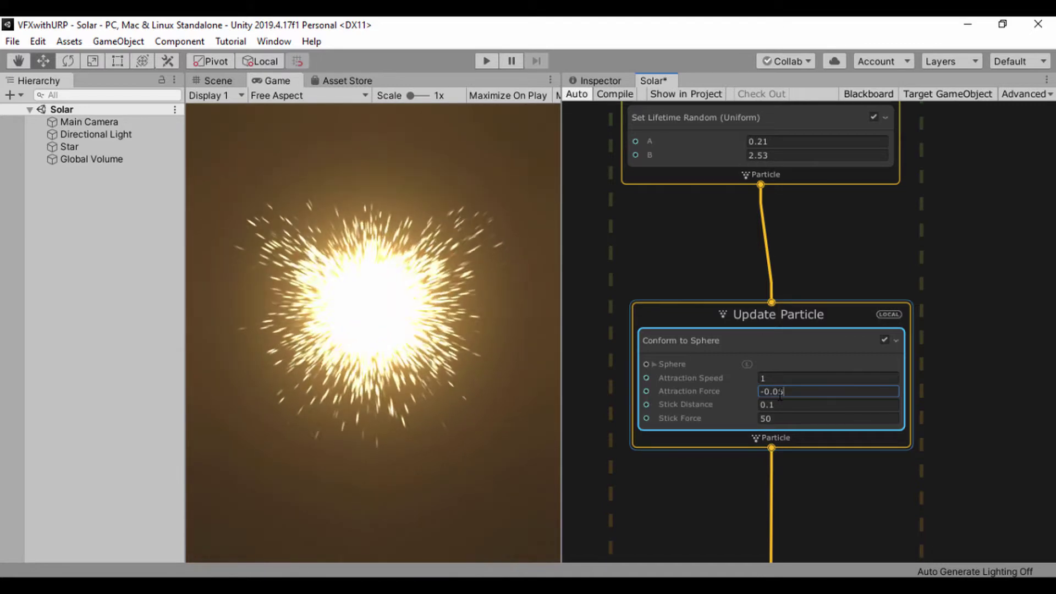
left_click(669, 266)
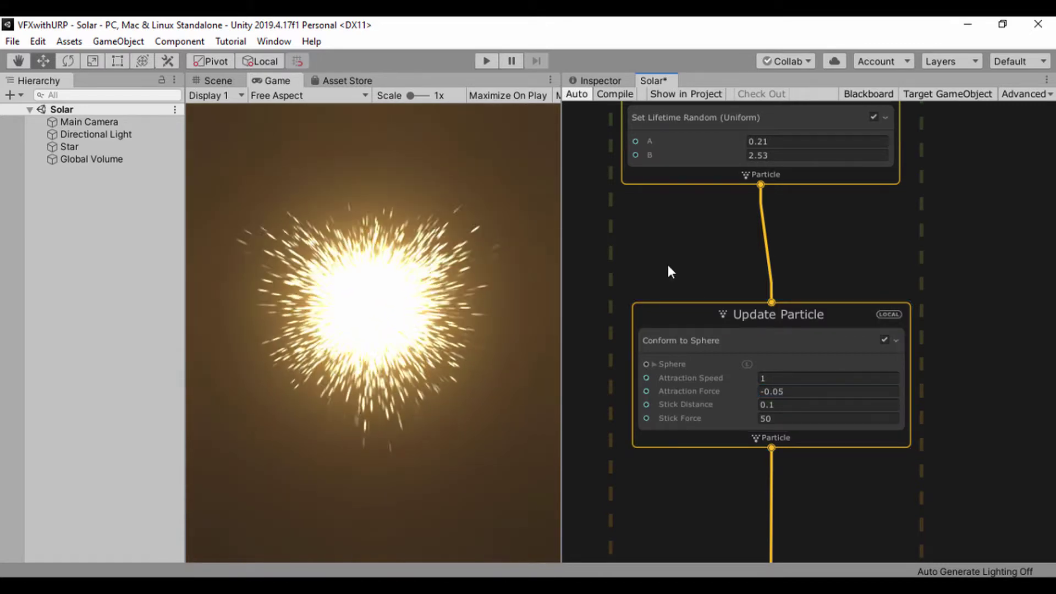
Set Stick Force to 1 and bring up the block search in Update Particle.
left_click(669, 359)
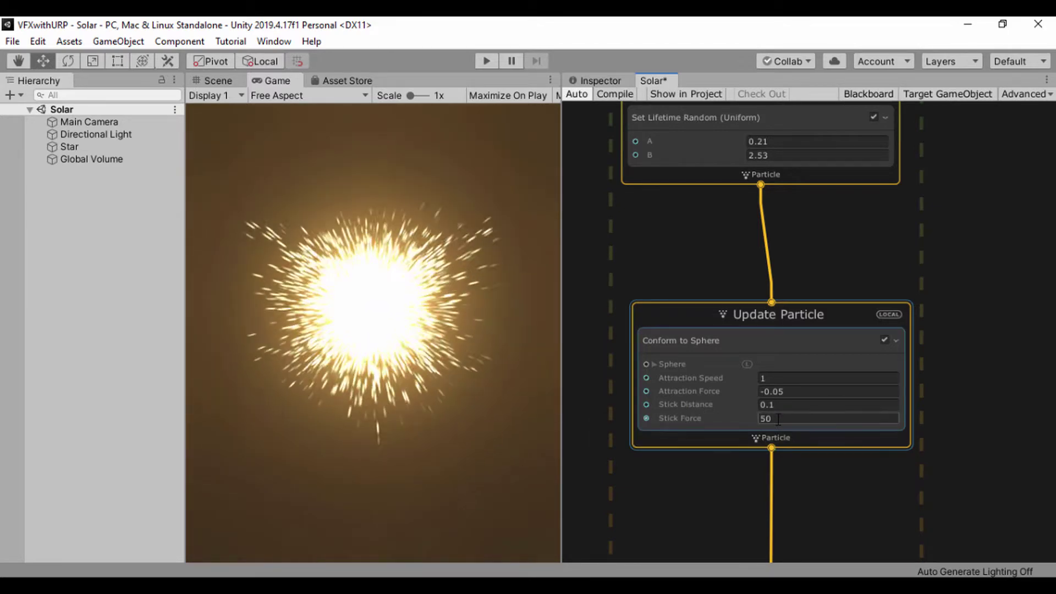
left_click(778, 419)
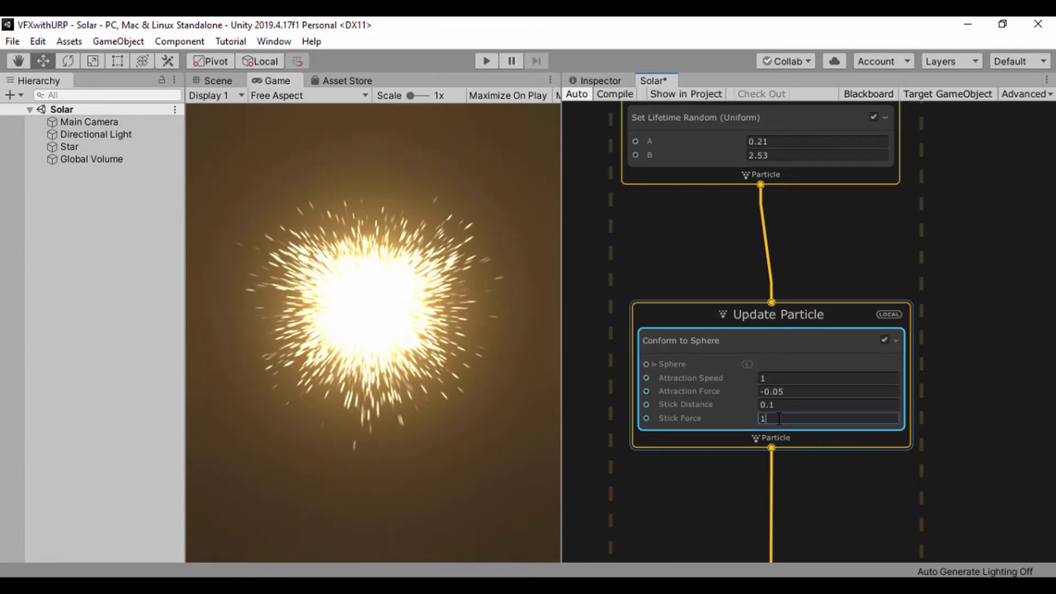
left_click(670, 512)
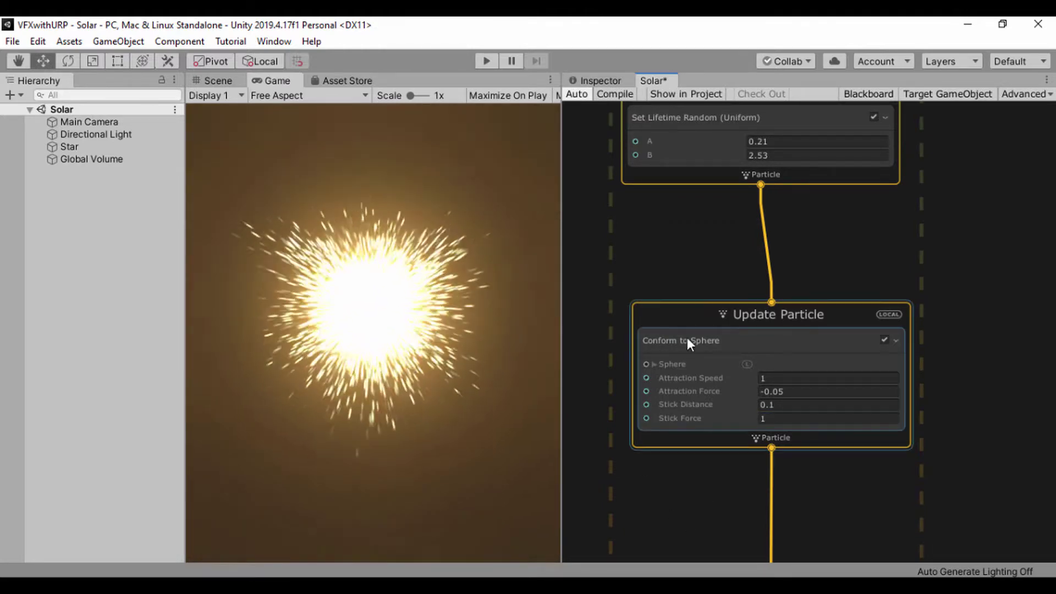
left_click(727, 343)
key("space")
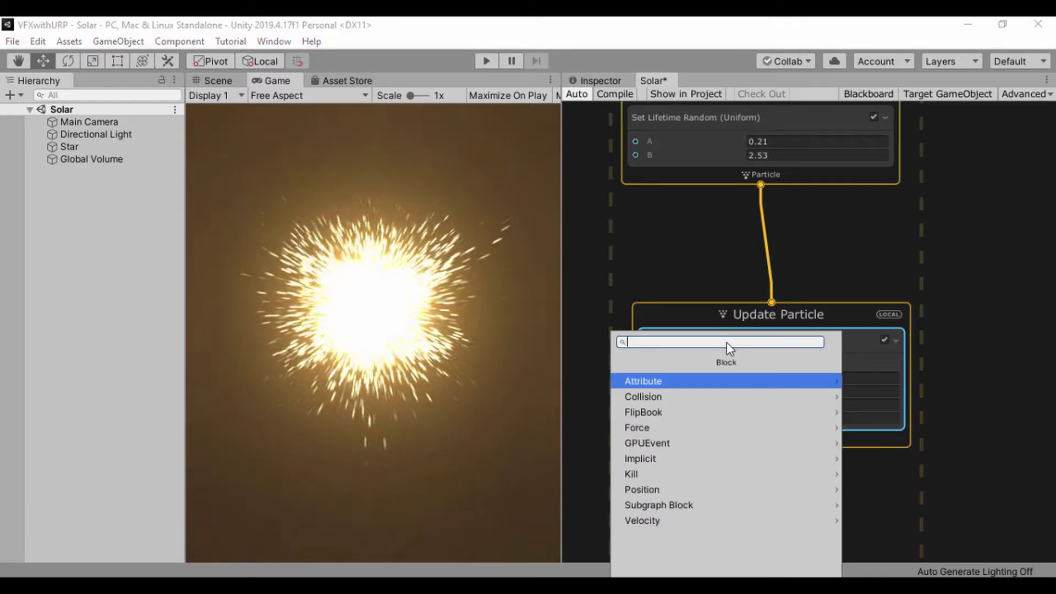
Add a Turbulence force by searching 'tur' and move it below Conform to Sphere.
type("tur")
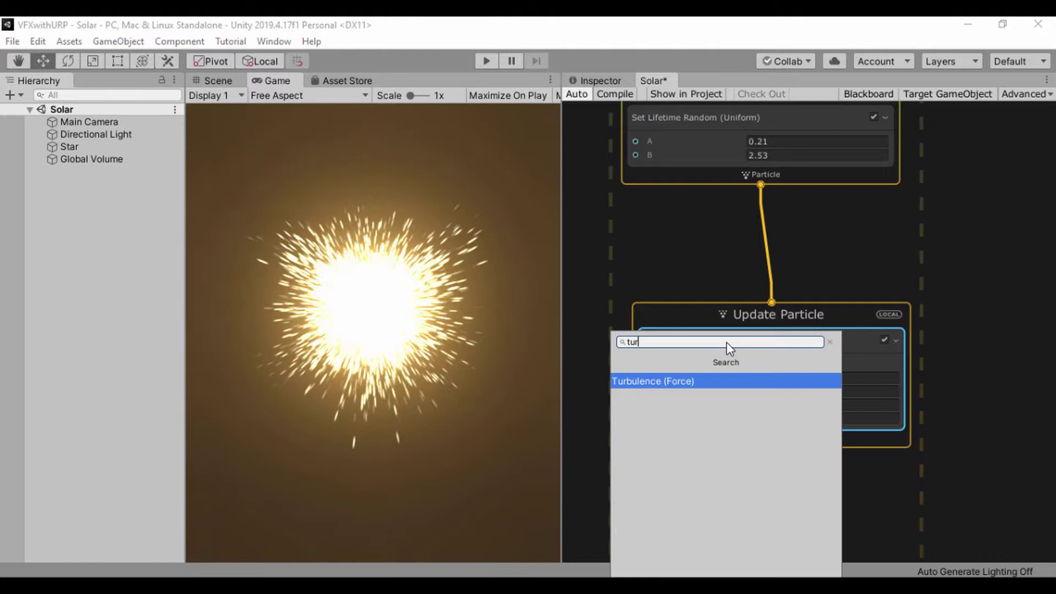
key("Return")
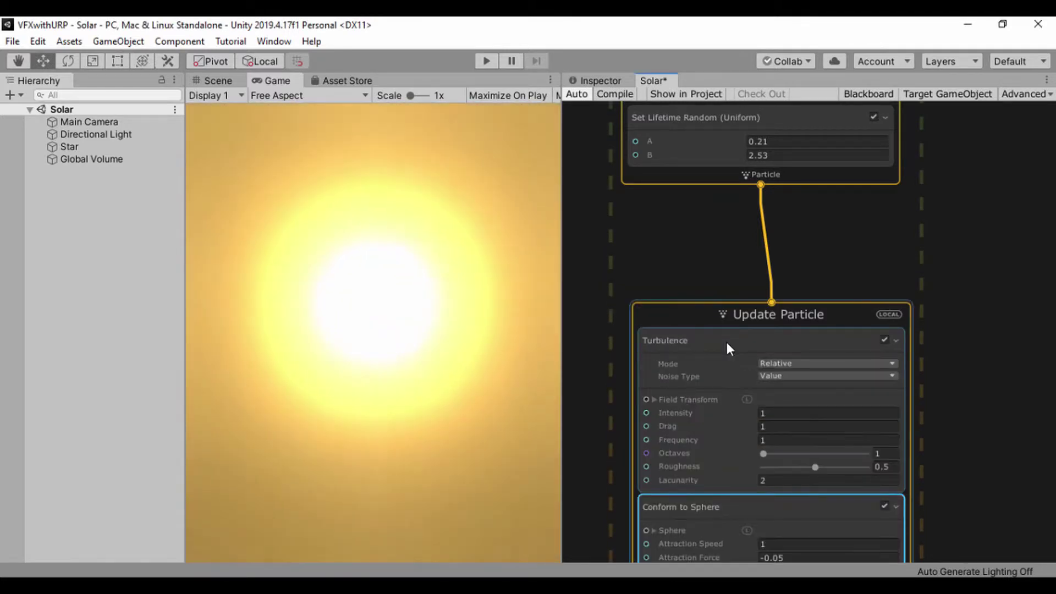
left_click_drag(692, 506, 683, 326)
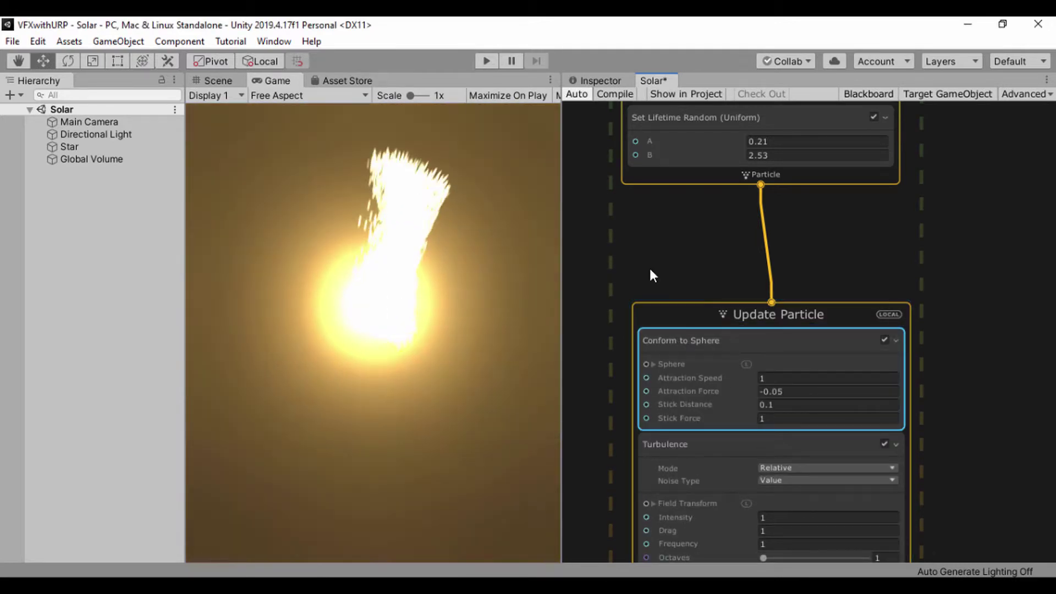
middle_click_drag(613, 394, 633, 267)
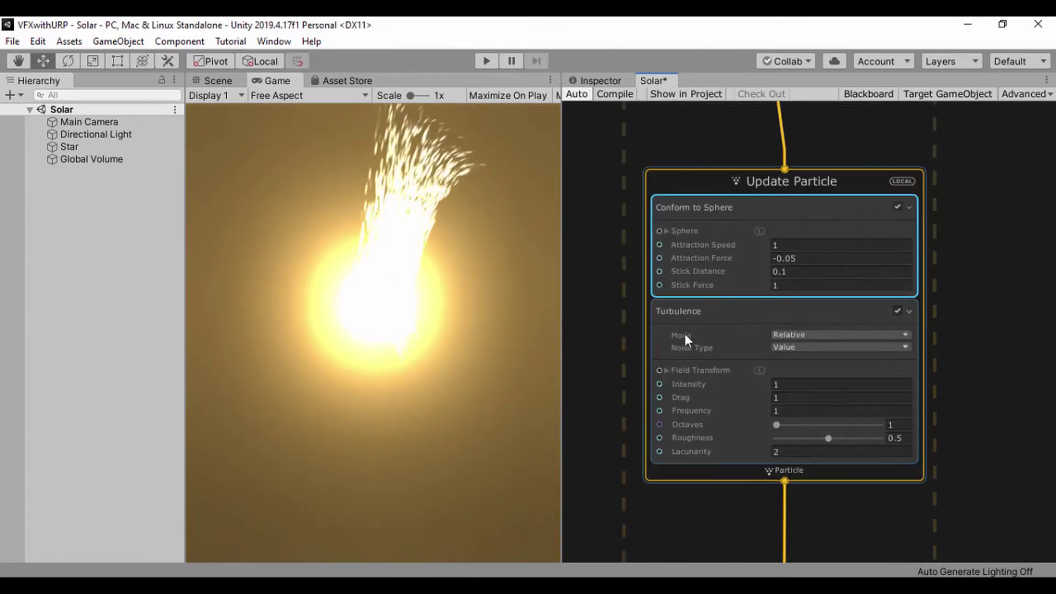
left_click_drag(705, 182, 706, 140)
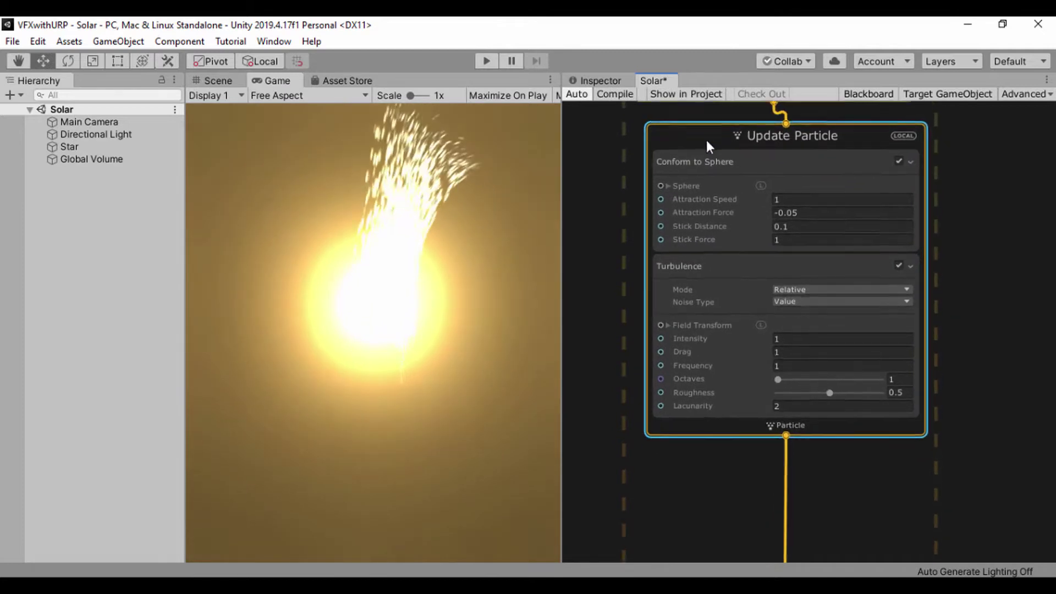
left_click(760, 279)
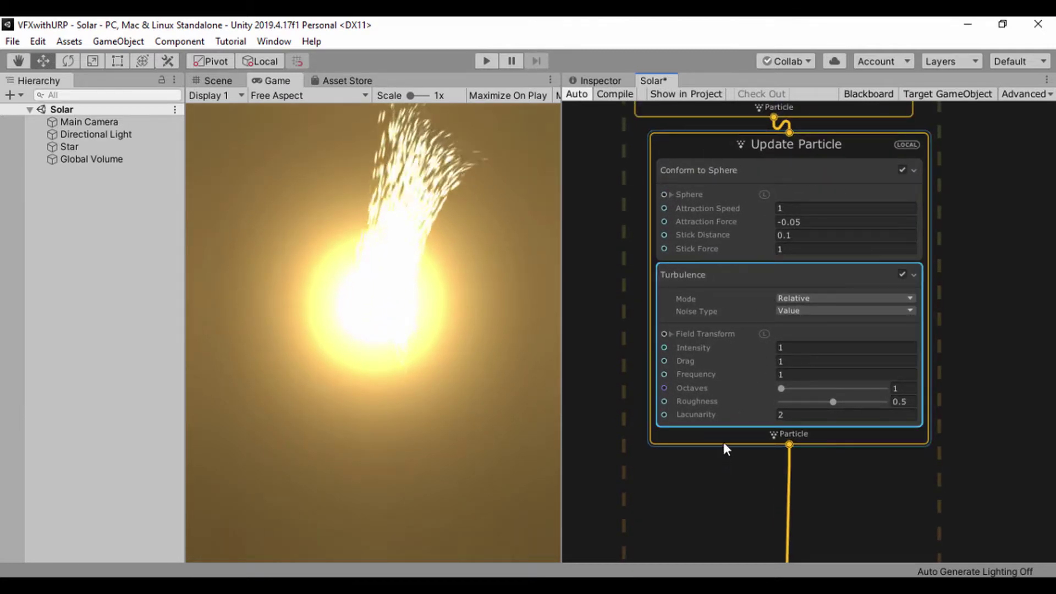
left_click_drag(724, 442, 727, 506)
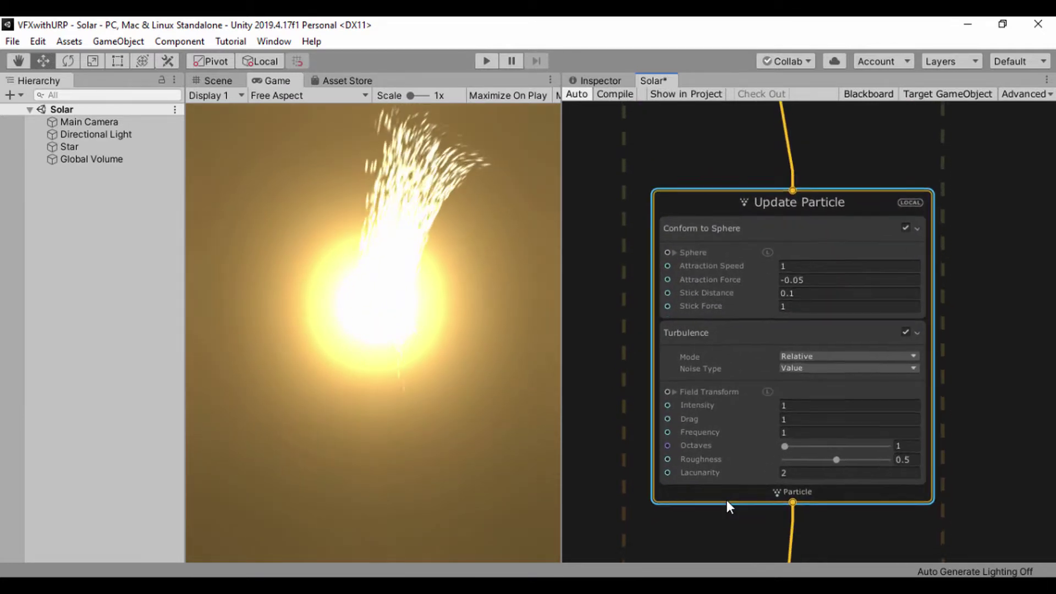
left_click(711, 336)
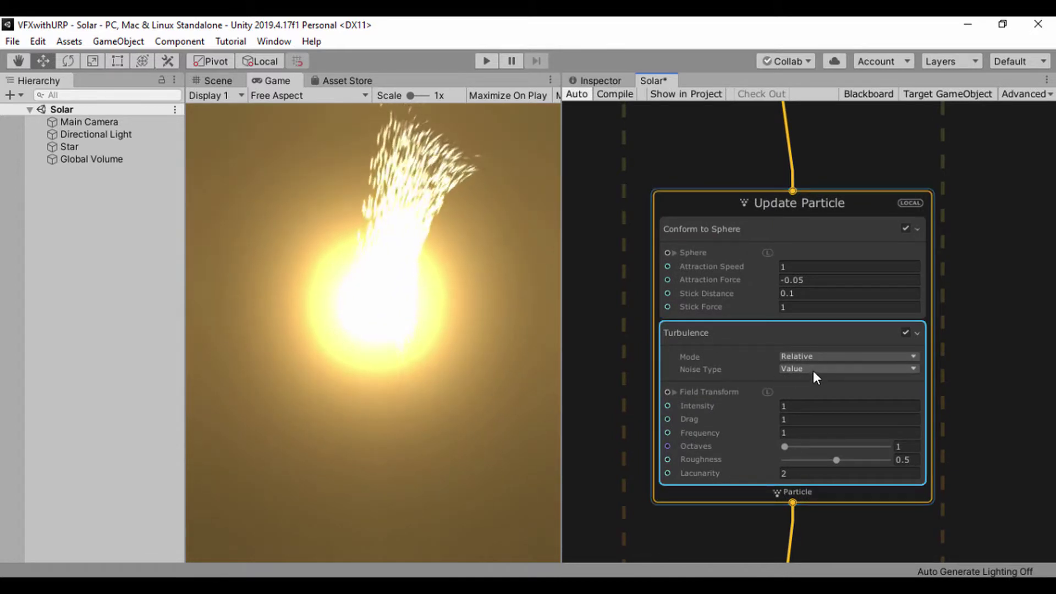
scroll(603, 325, "up", 3)
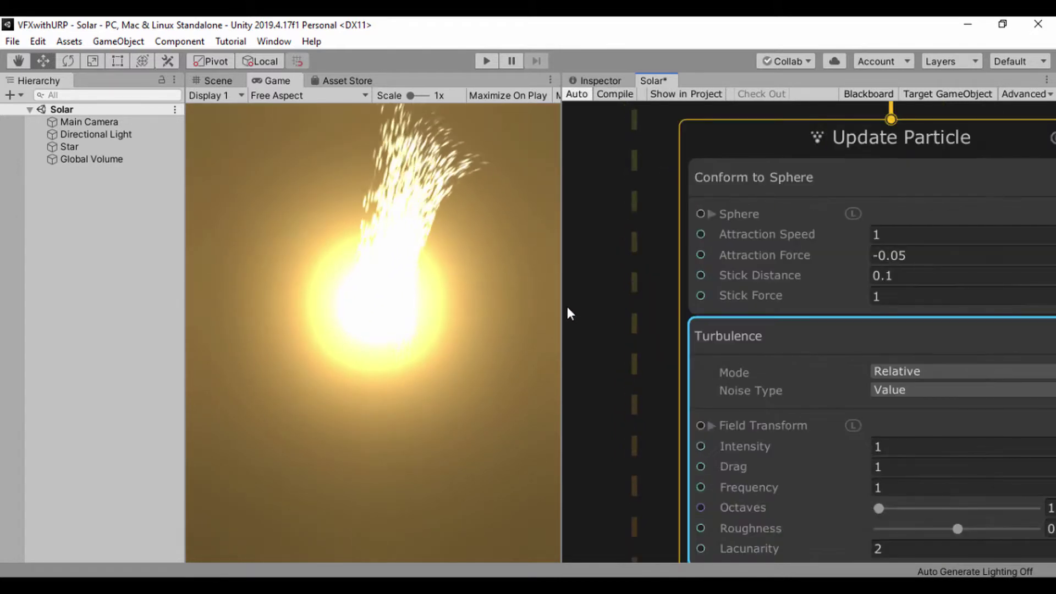
left_click_drag(561, 302, 431, 297)
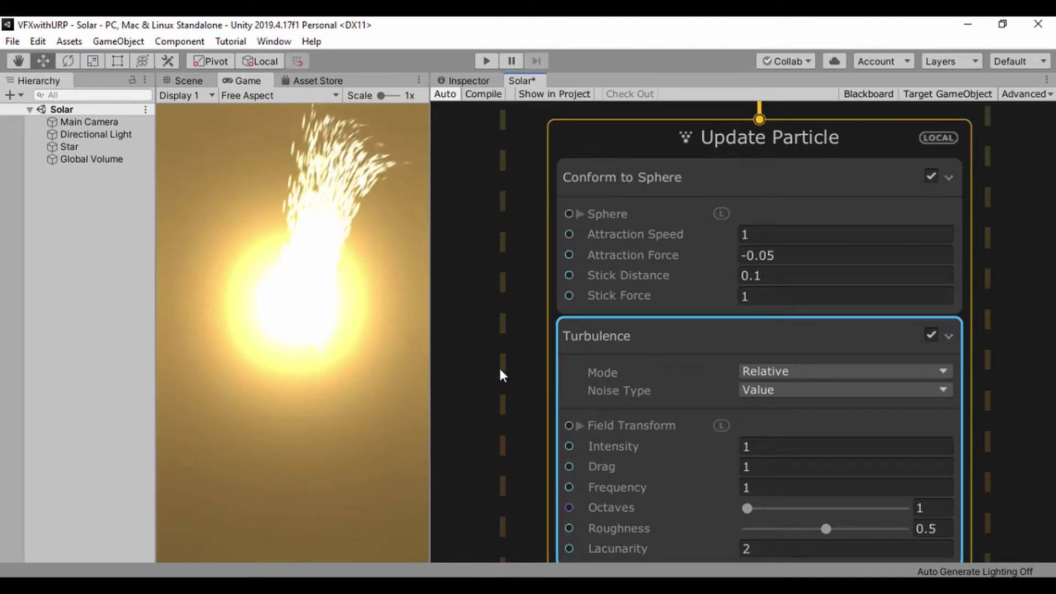
middle_click_drag(516, 363, 518, 320)
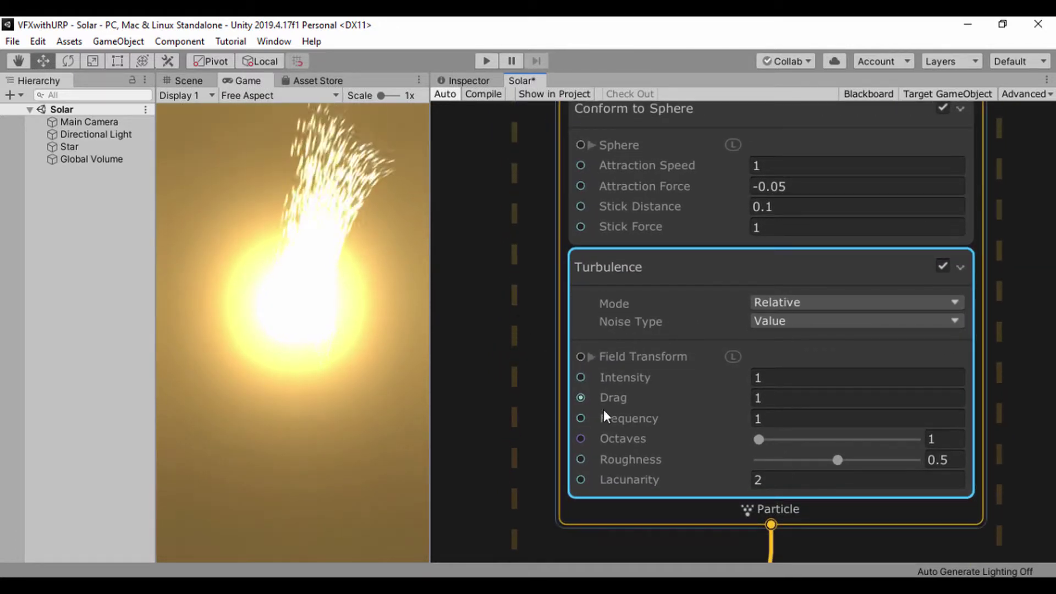
mouse_move(606, 420)
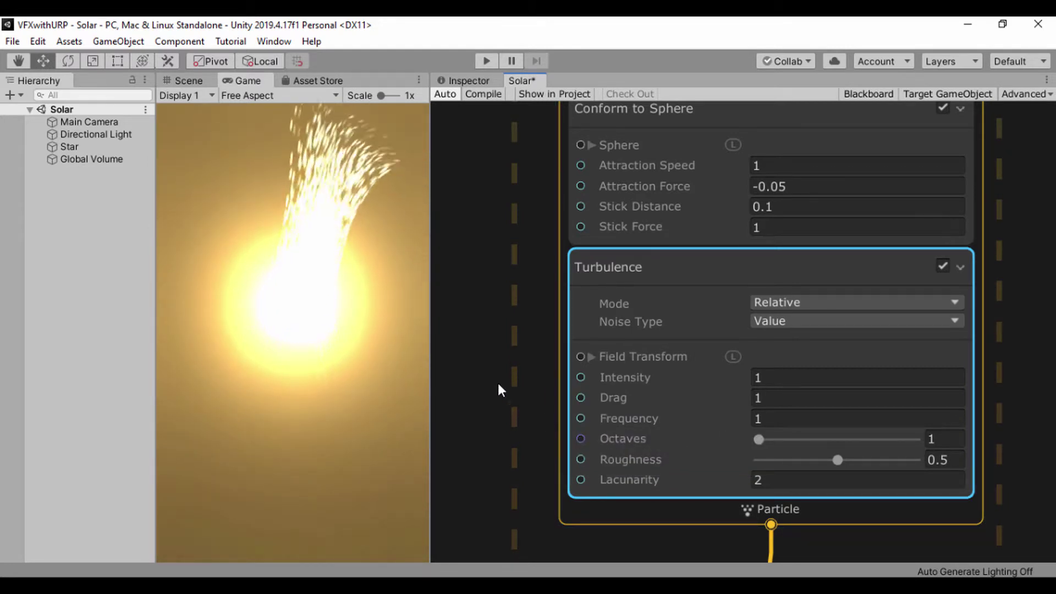
scroll(497, 387, "down", 3)
middle_click_drag(553, 395, 589, 420)
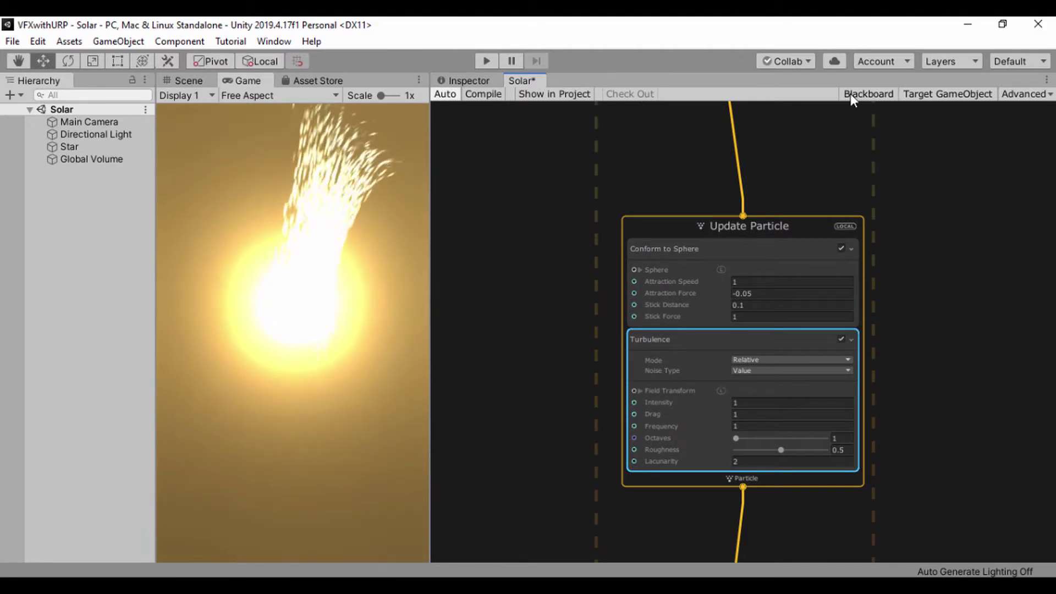
scroll(608, 388, "up", 5)
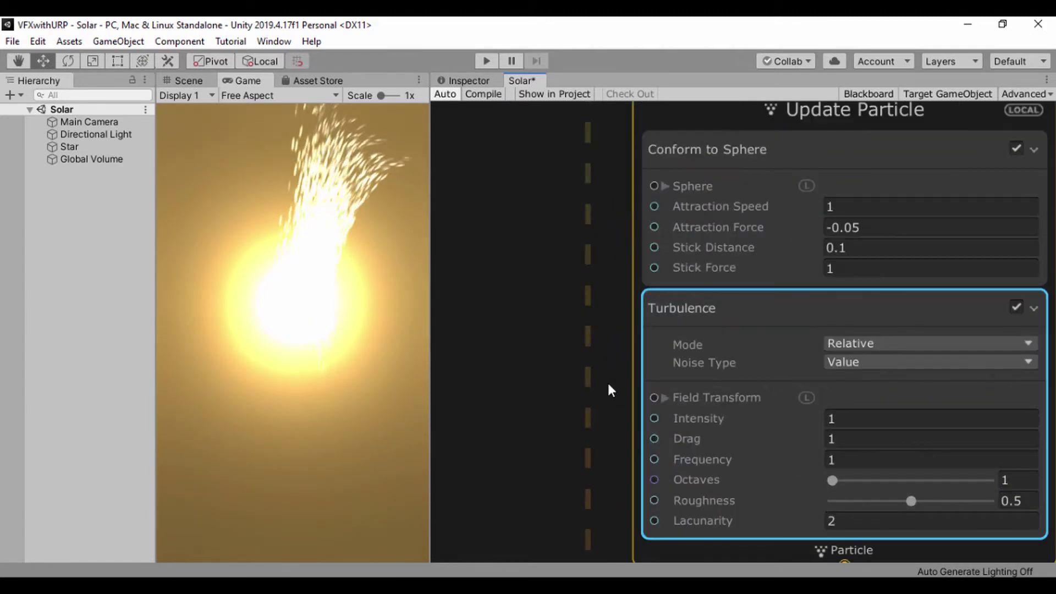
left_click_drag(682, 422, 723, 439)
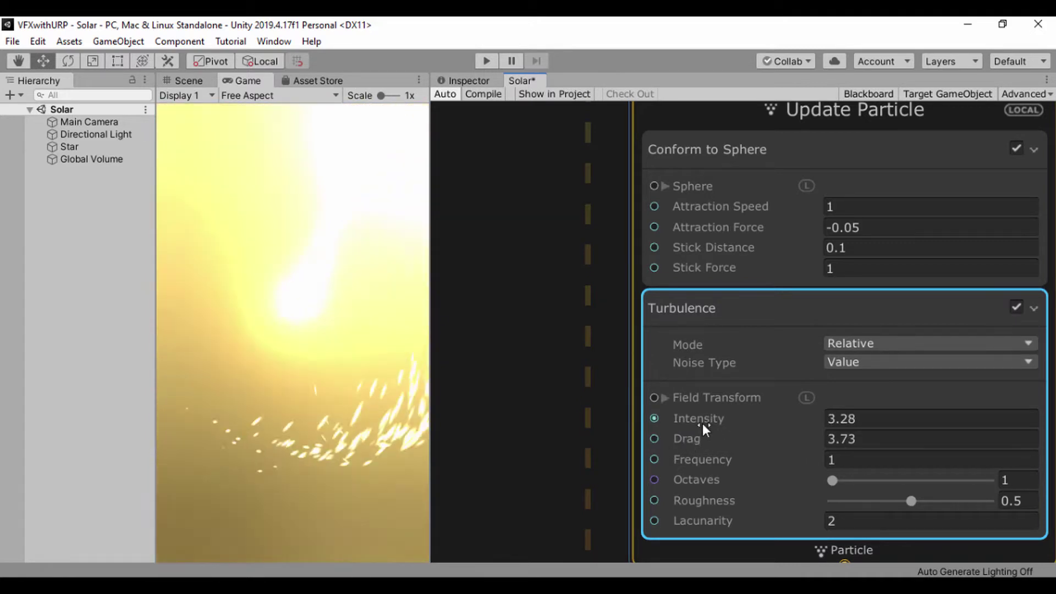
left_click_drag(702, 418, 643, 414)
left_click_drag(690, 440, 631, 437)
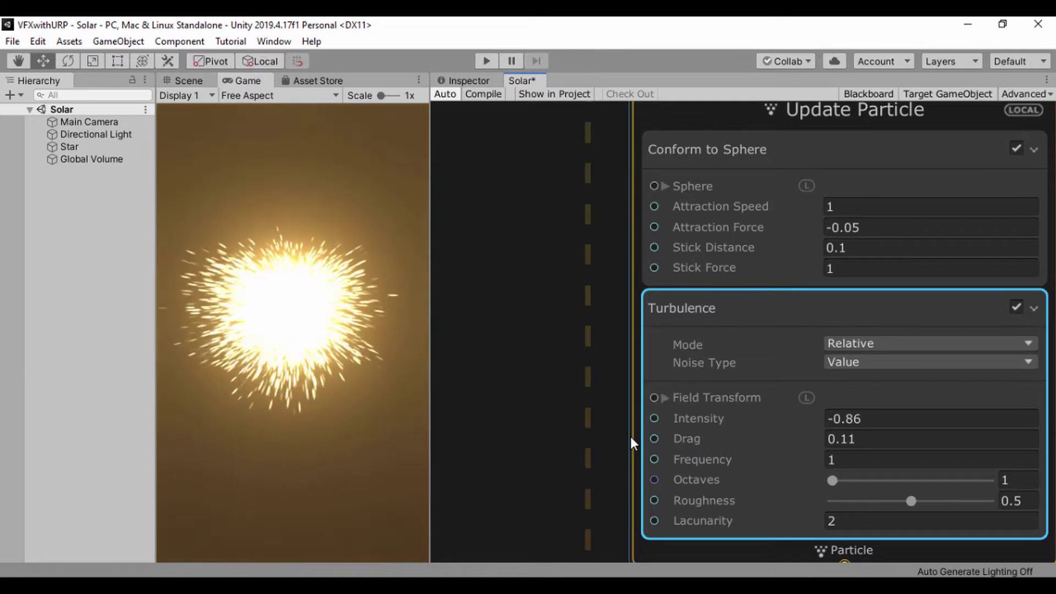
left_click(870, 420)
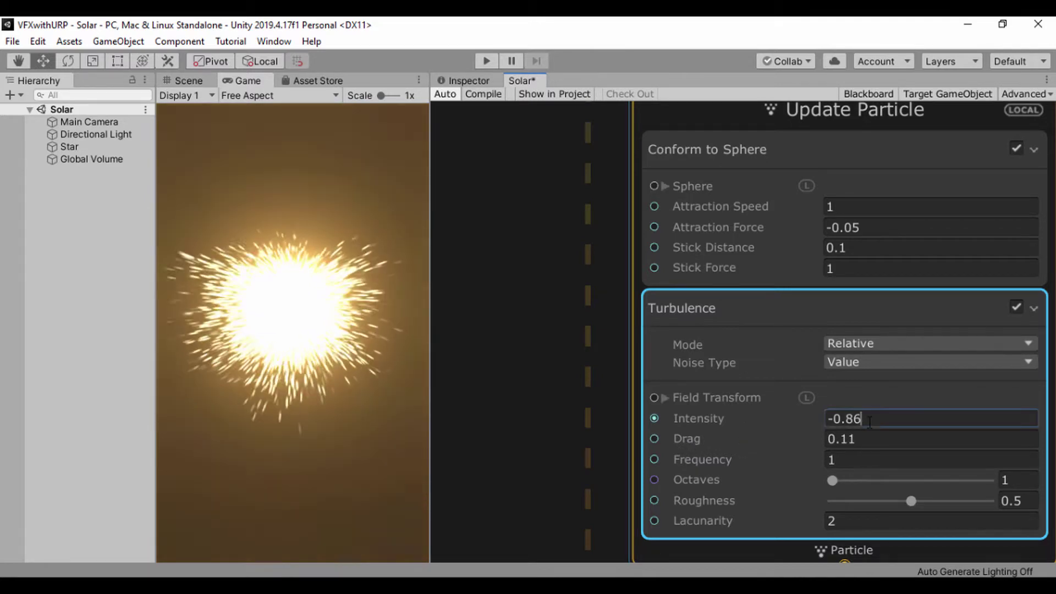
double_click(870, 420)
type("1")
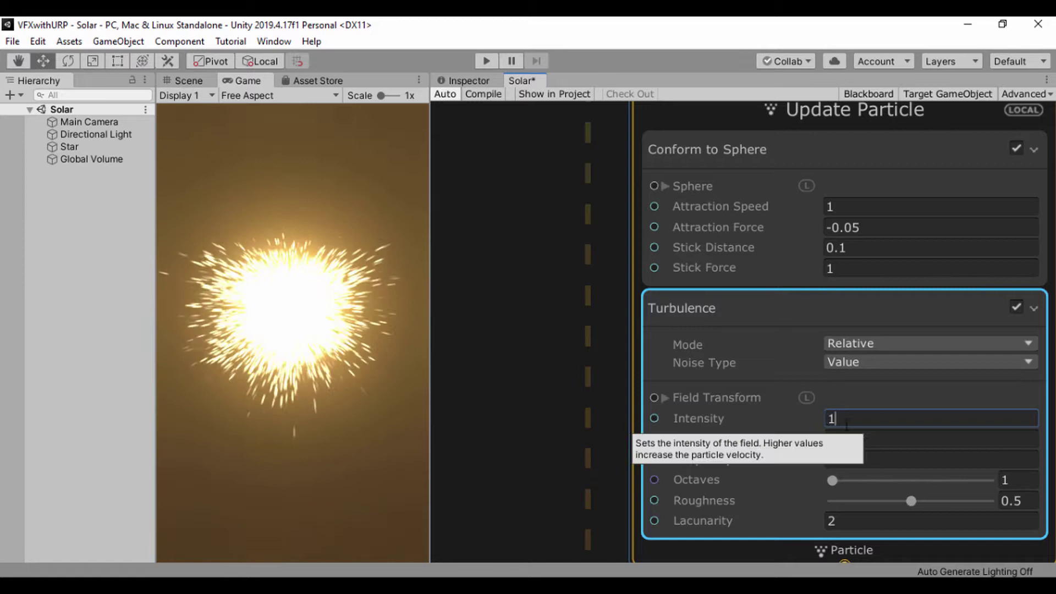
left_click(870, 439)
double_click(869, 439)
type("1")
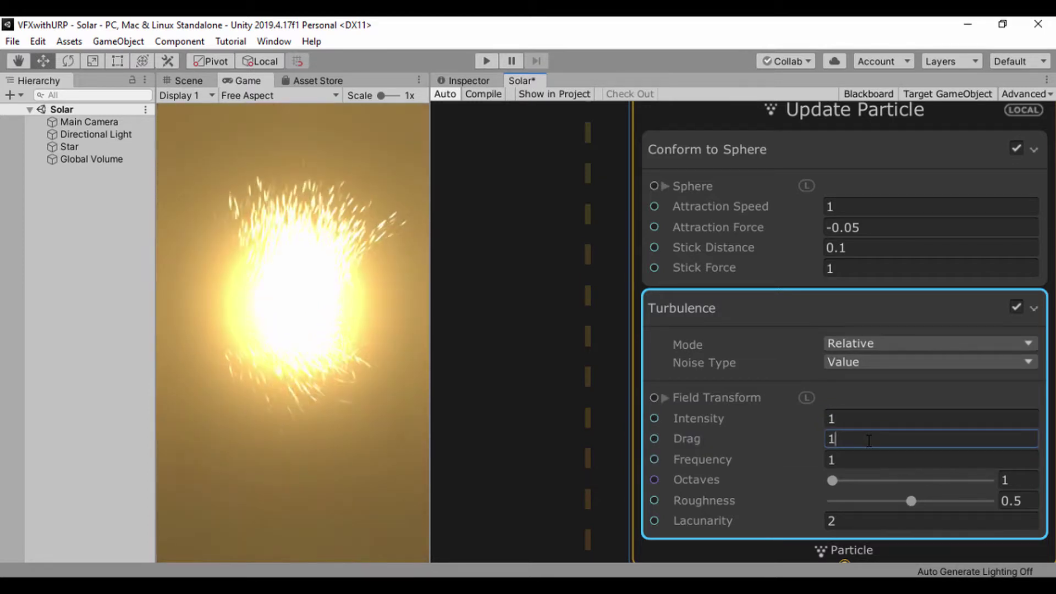
scroll(556, 416, "down", 3)
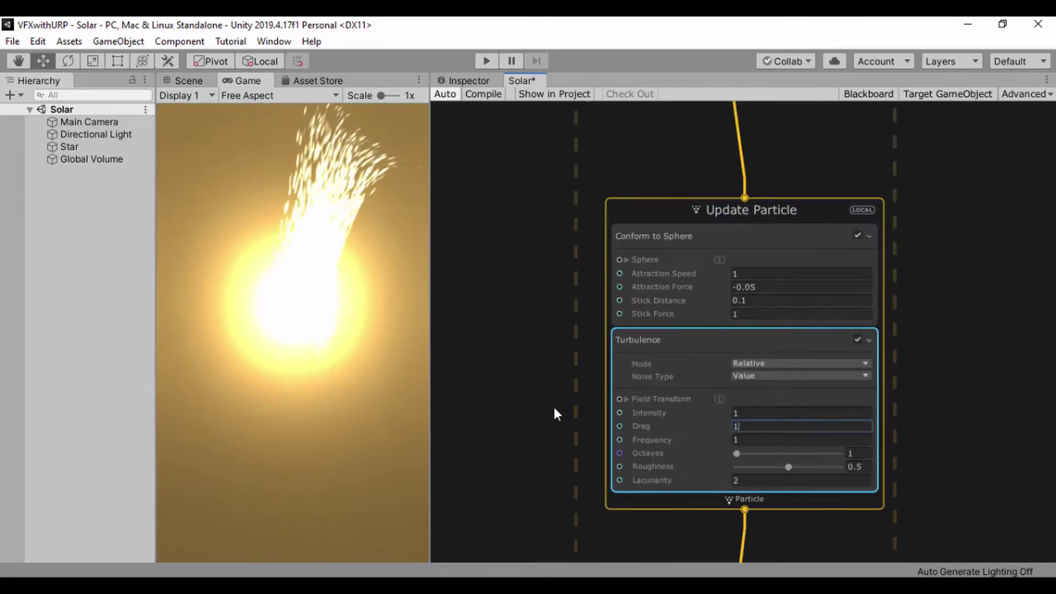
middle_click_drag(564, 400, 657, 375)
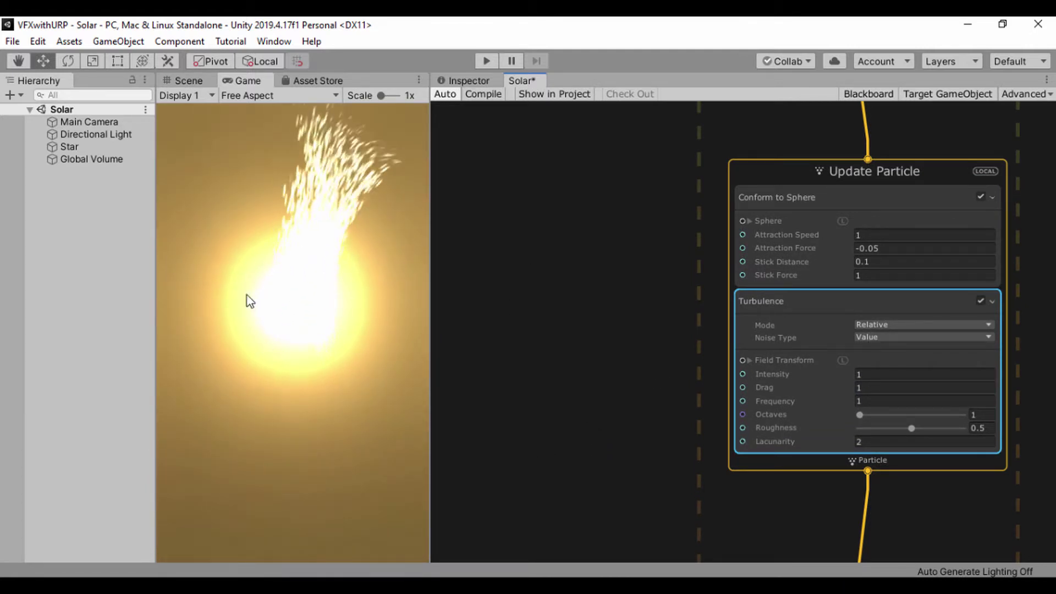
Lower Global Volume's Bloom Intensity from 14.52 to 1.19.
left_click(109, 159)
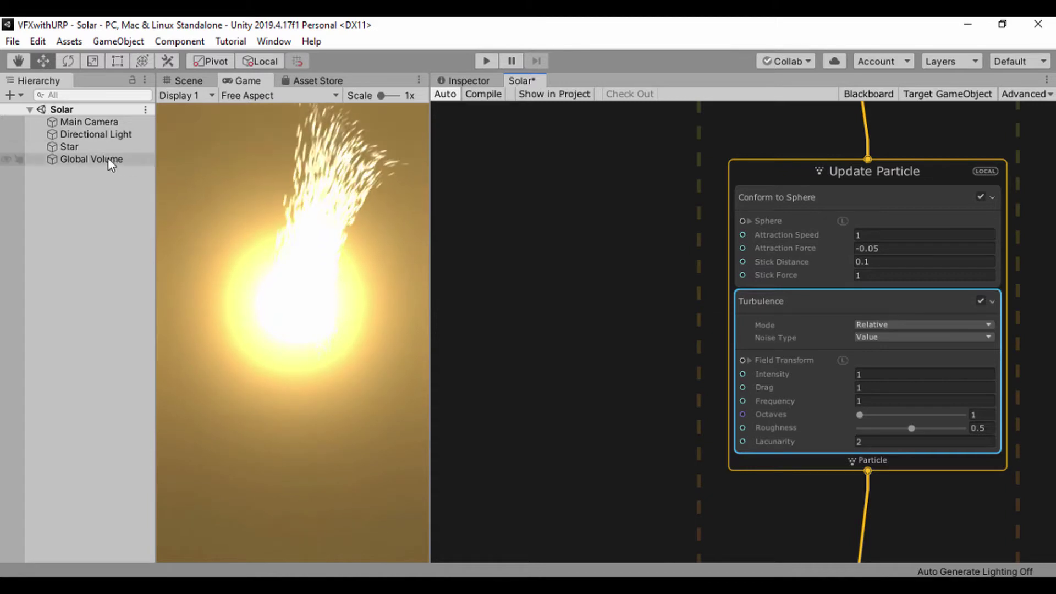
left_click(465, 84)
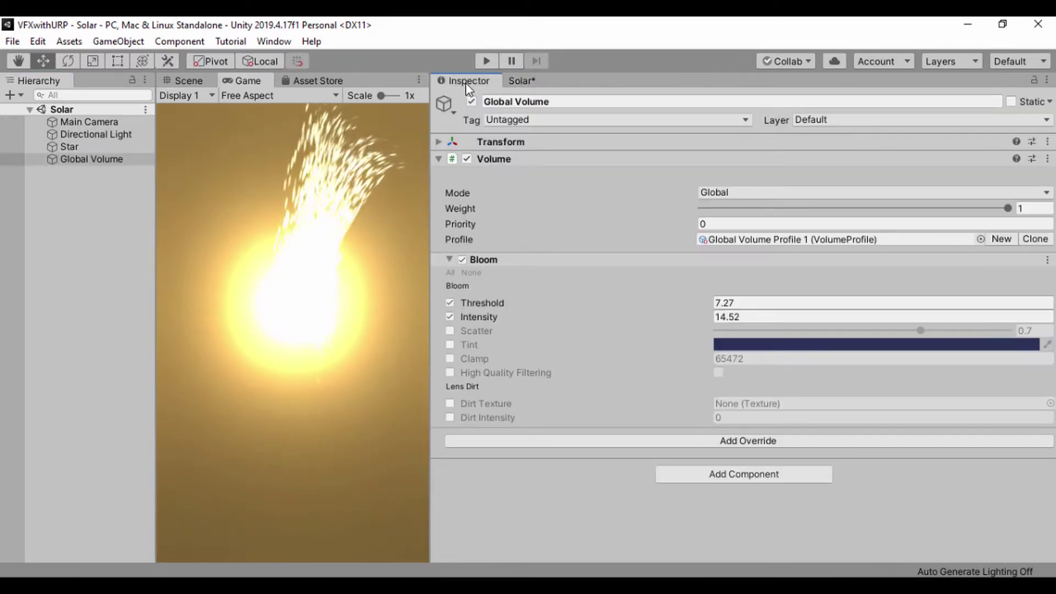
left_click_drag(484, 316, 315, 328)
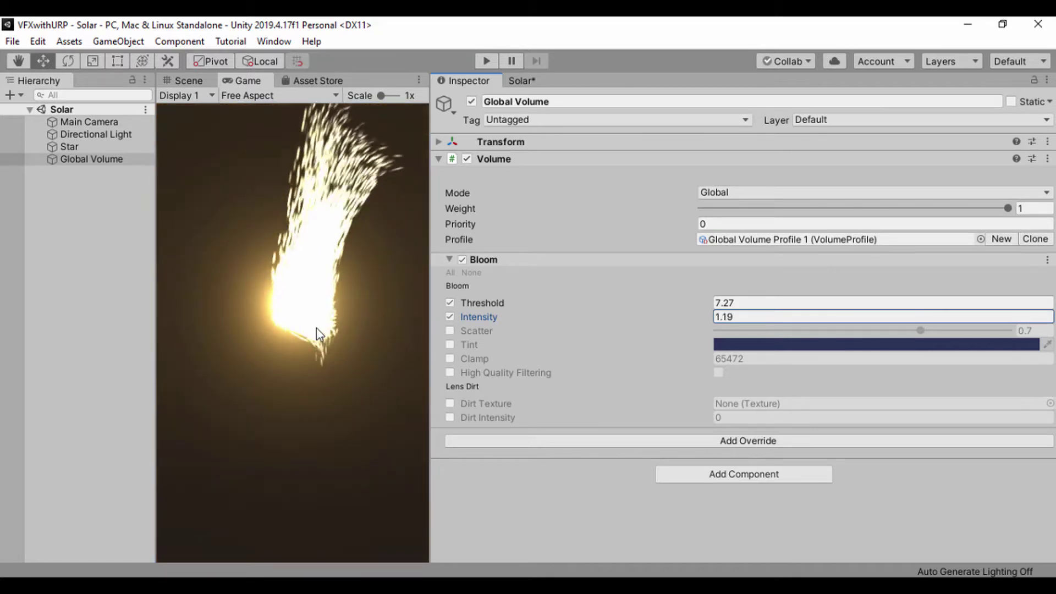
Return to the Solar VFX graph and widen its panel beside the Game view.
left_click(520, 81)
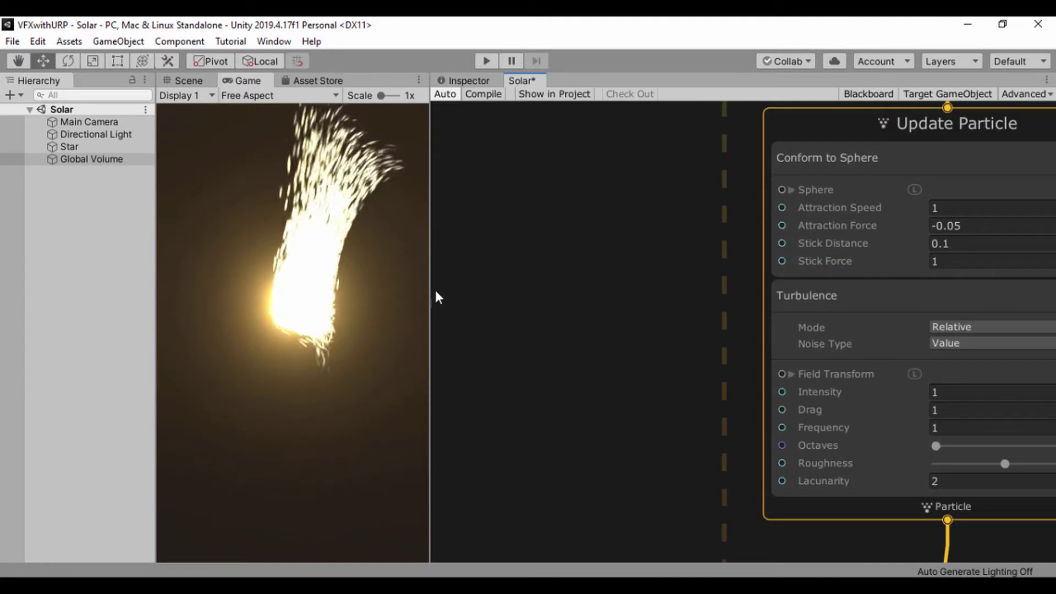
left_click_drag(434, 288, 389, 286)
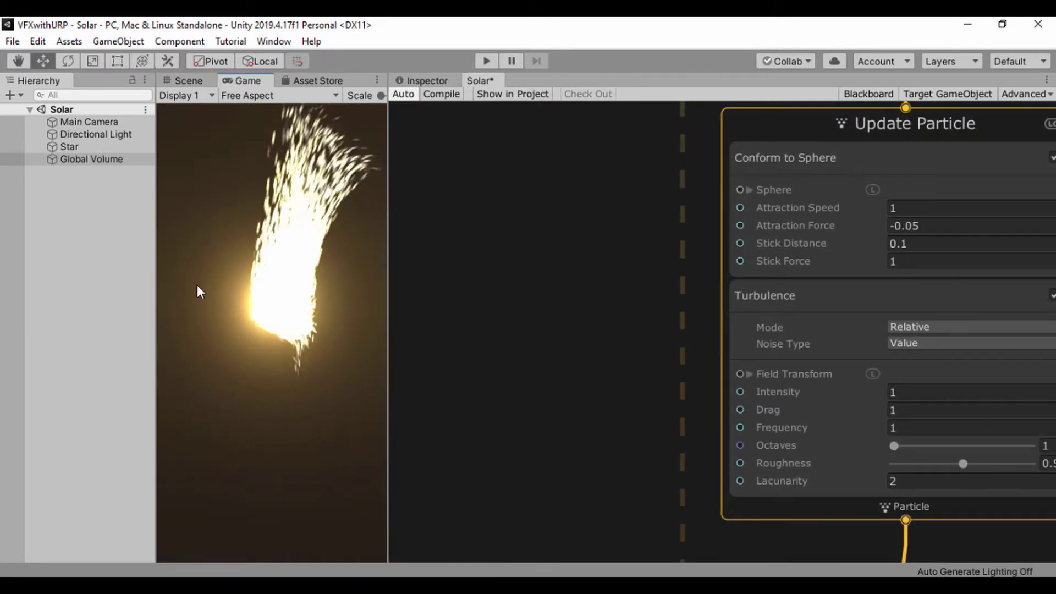
left_click(151, 276)
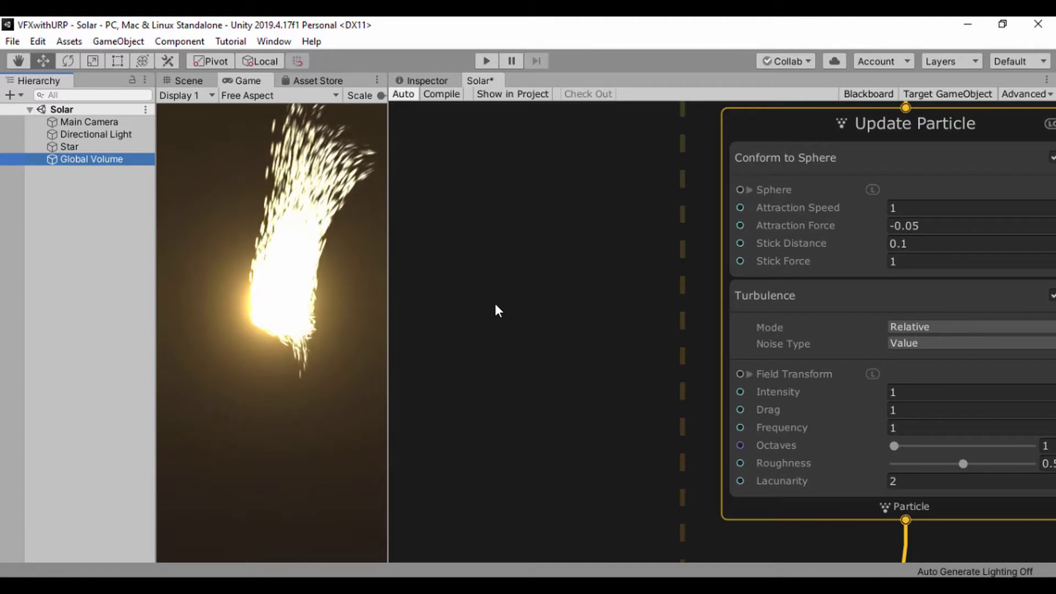
left_click(485, 314)
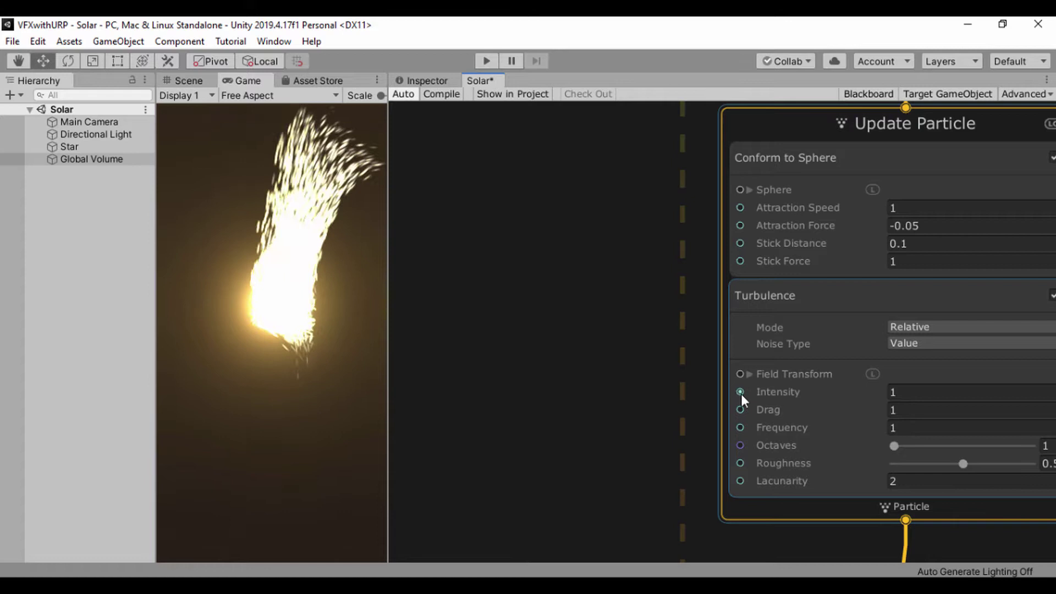
Add a Periodic Total Time node to the graph by searching 'perio'.
right_click(521, 281)
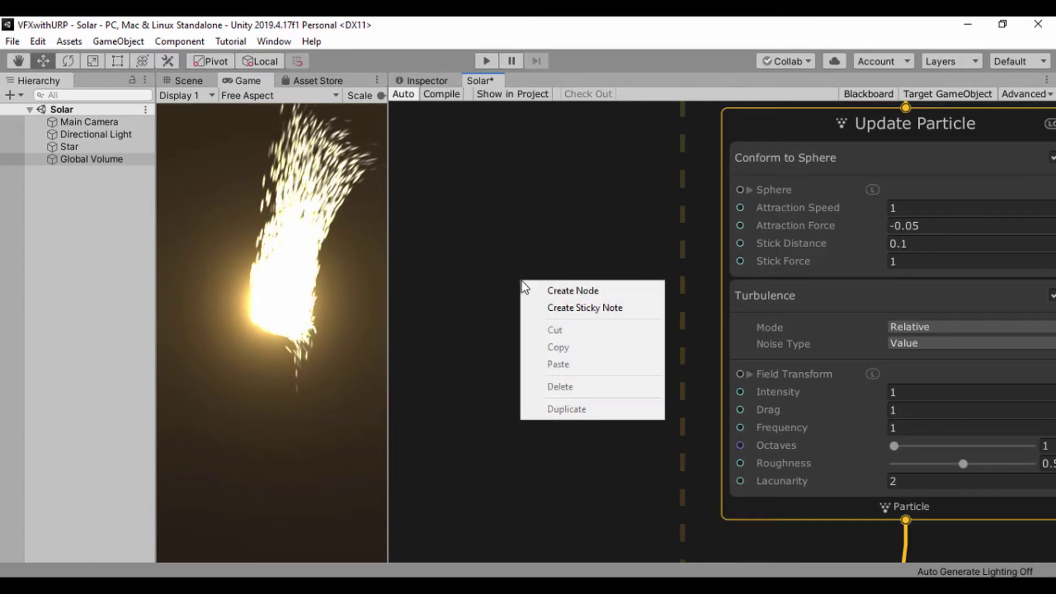
left_click(550, 292)
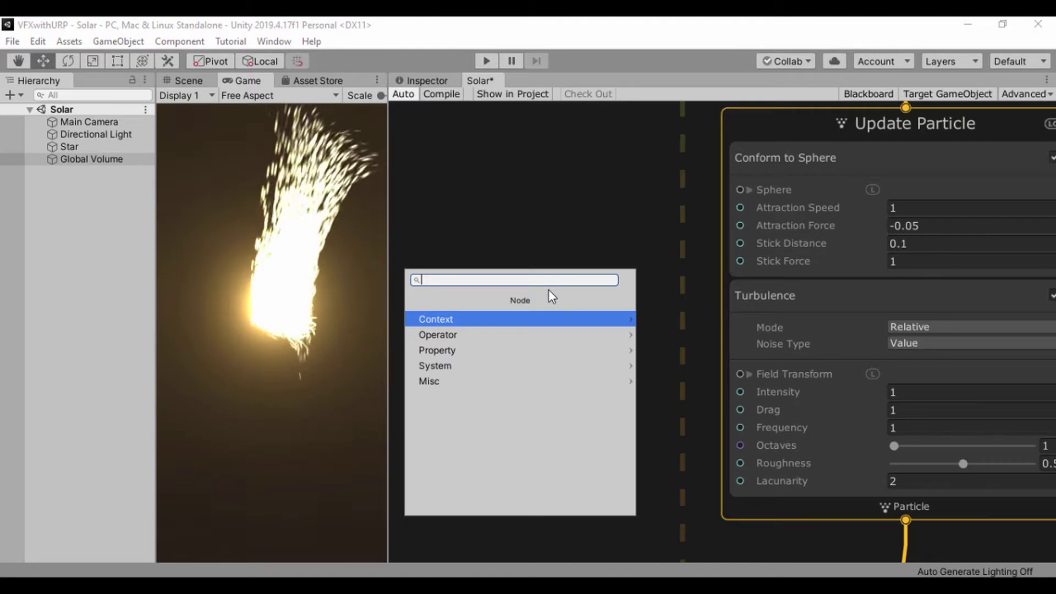
type("perio")
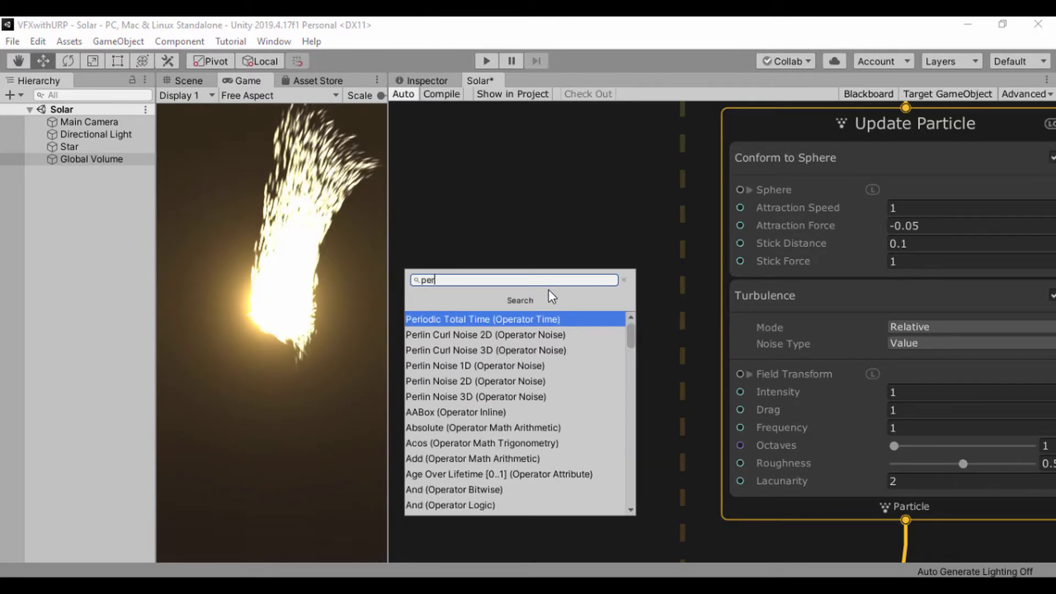
left_click(455, 318)
left_click_drag(579, 318, 461, 250)
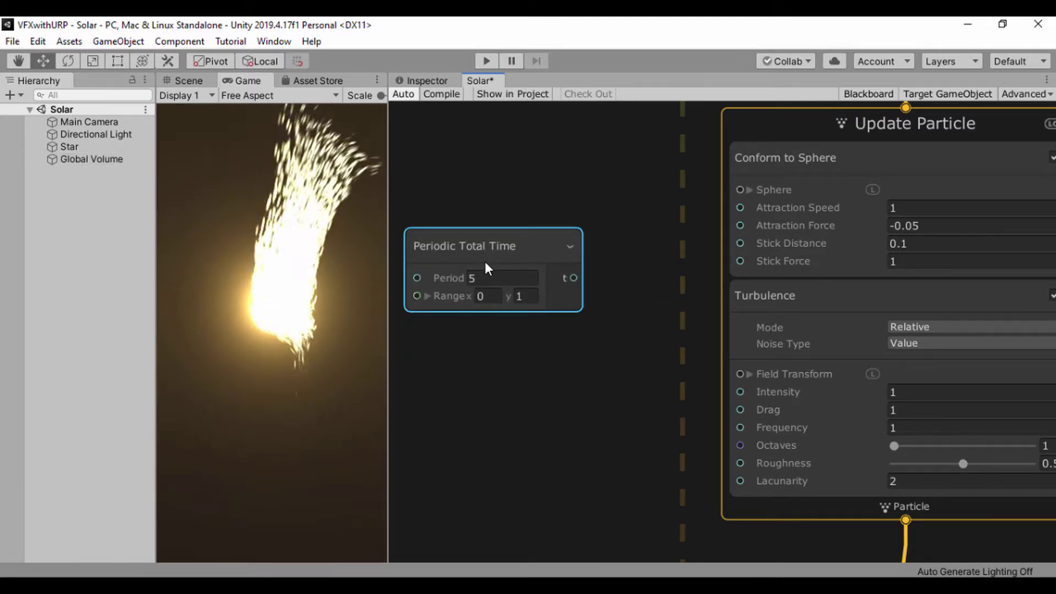
Set the node's Period to 10 and its Range to 0–2.
left_click(487, 277)
type("10")
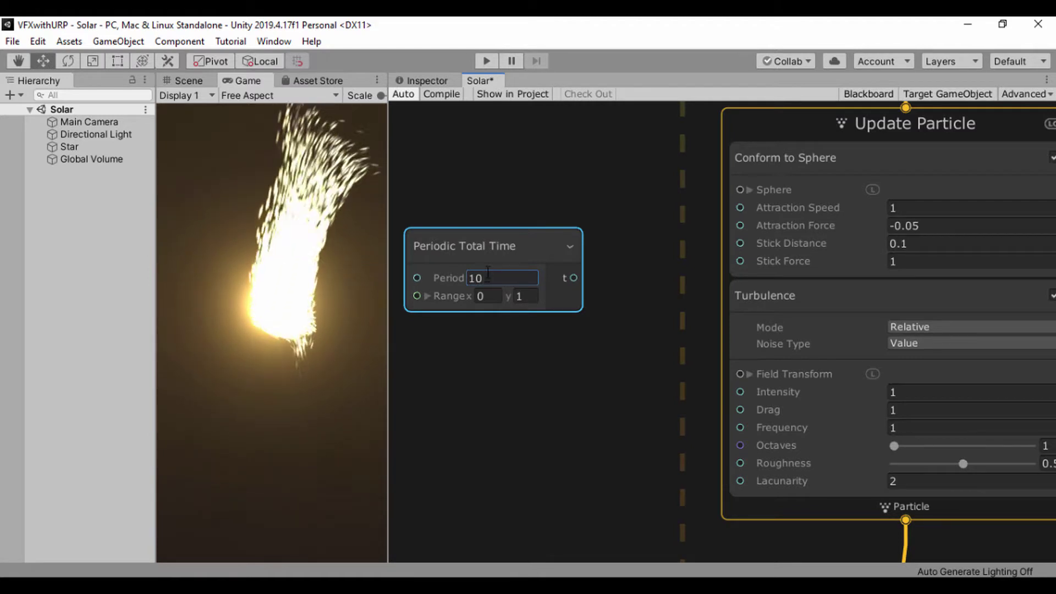
key("Tab")
key("Tab")
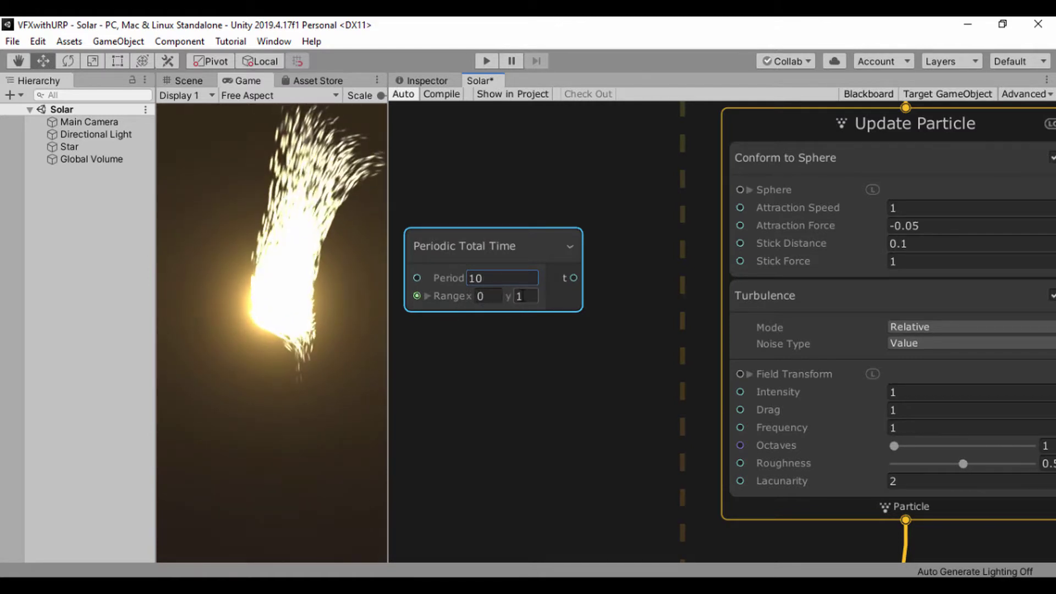
type("2")
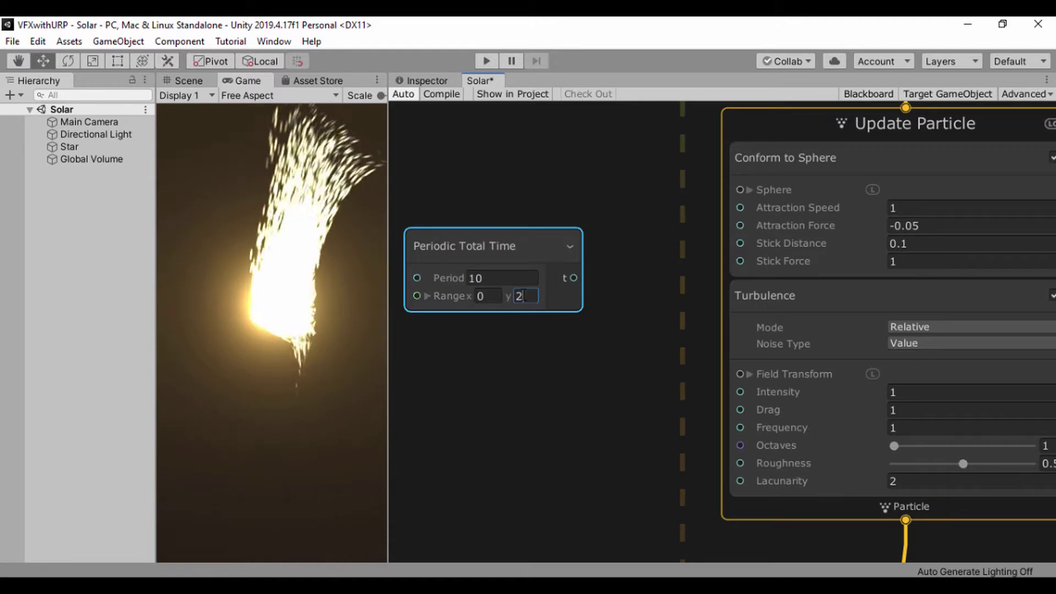
left_click(518, 354)
left_click_drag(499, 249, 419, 239)
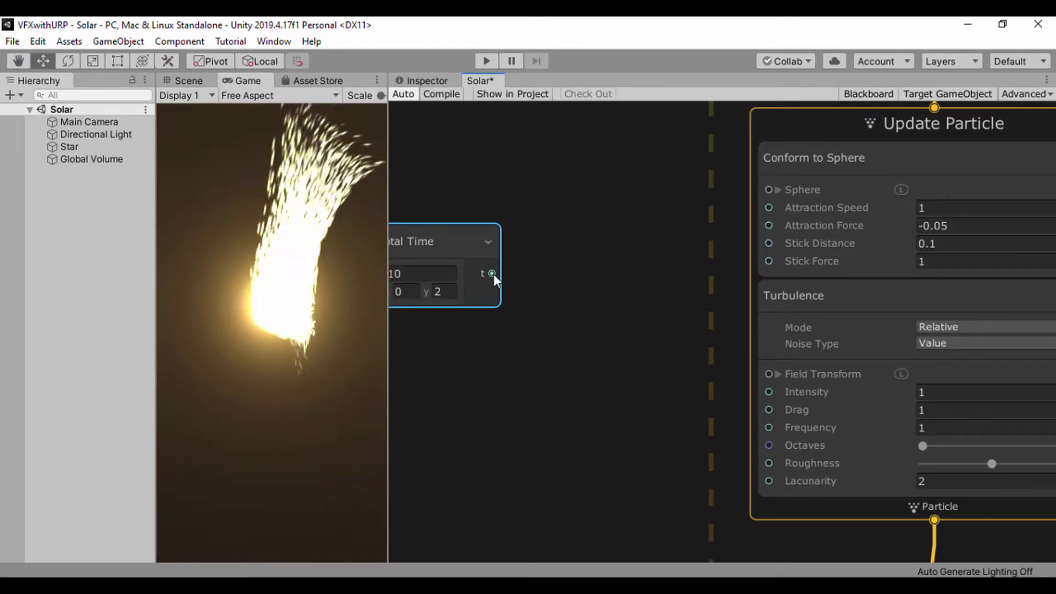
Add a Random Number node fed by the time output, with Max 0.5.
left_click_drag(492, 274, 579, 325)
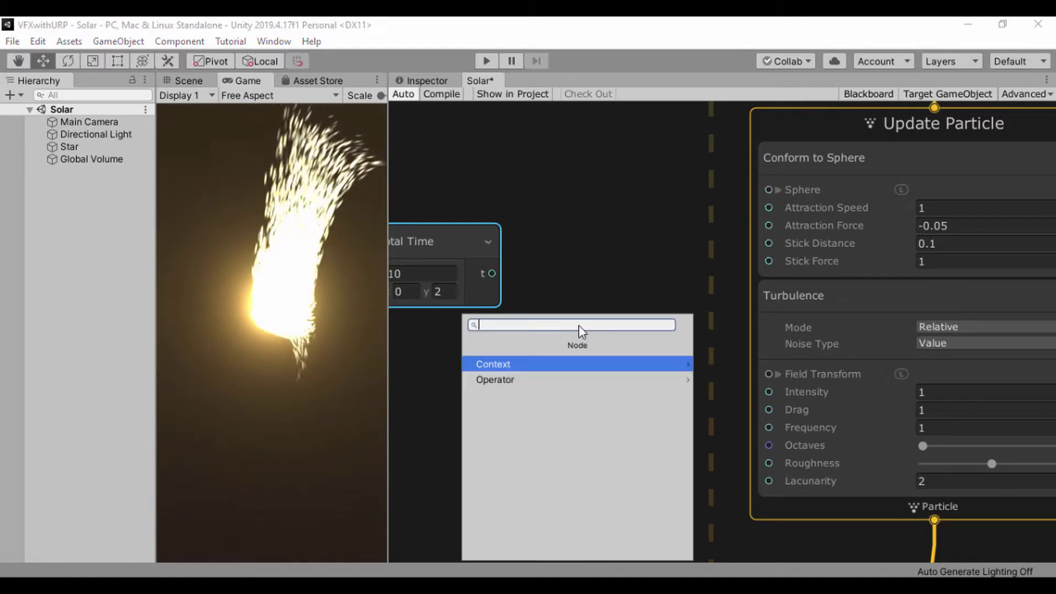
type("random")
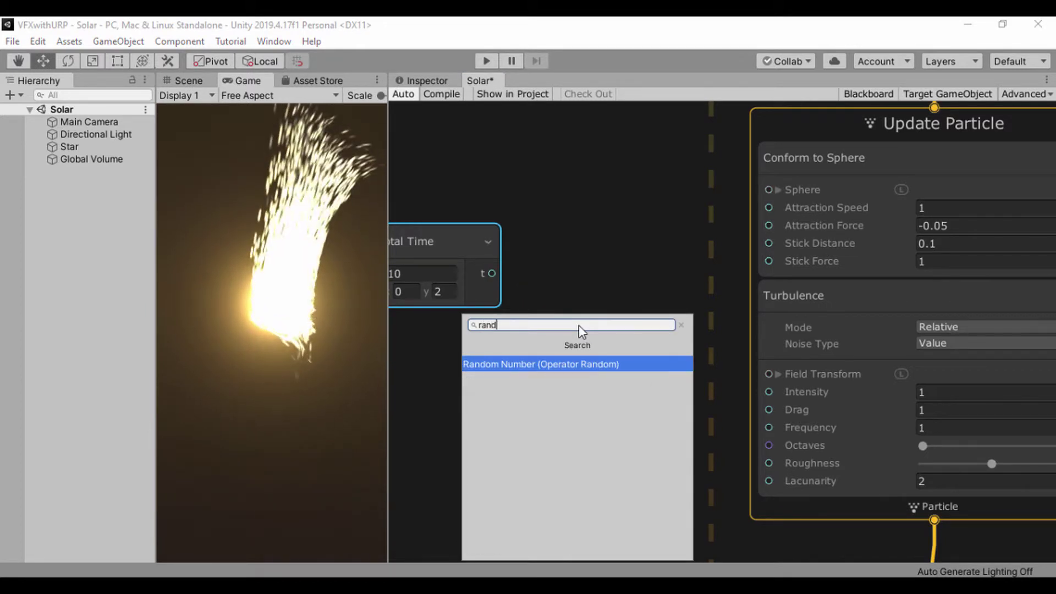
left_click(540, 366)
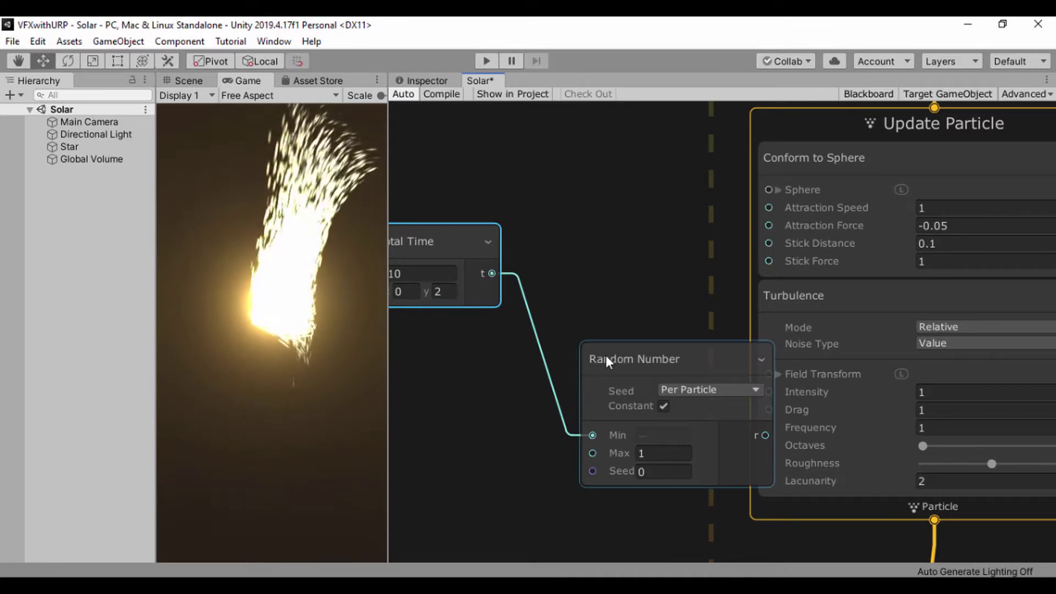
left_click_drag(641, 352, 599, 266)
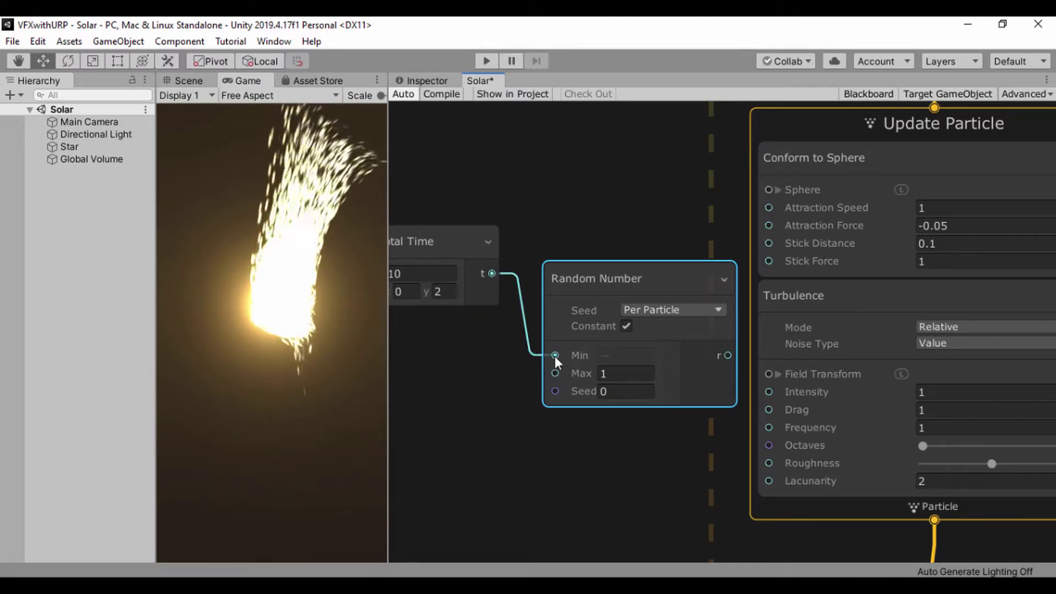
left_click(614, 374)
type("0.5")
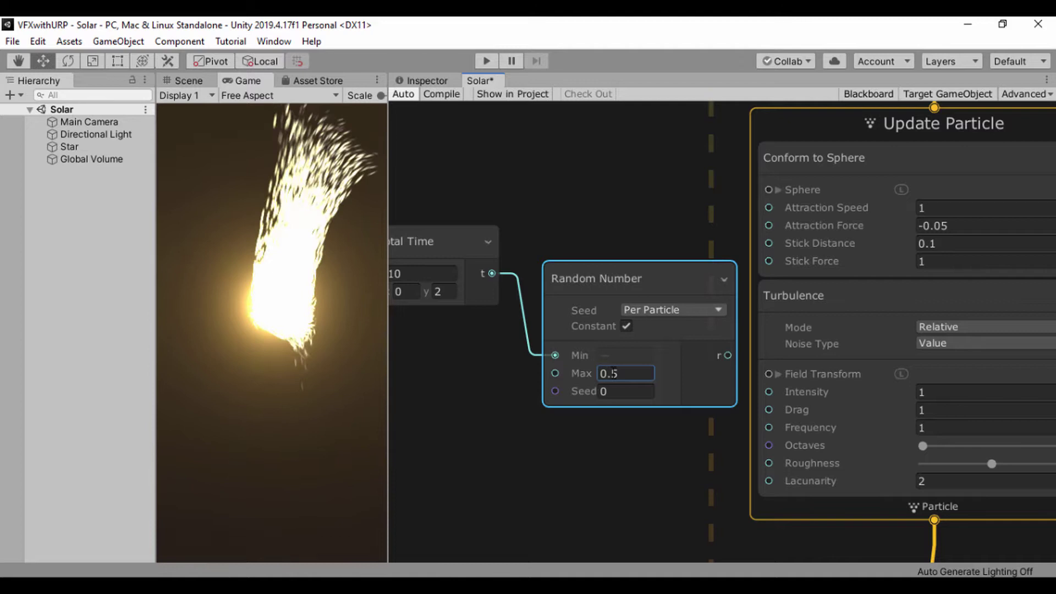
left_click_drag(619, 276, 568, 333)
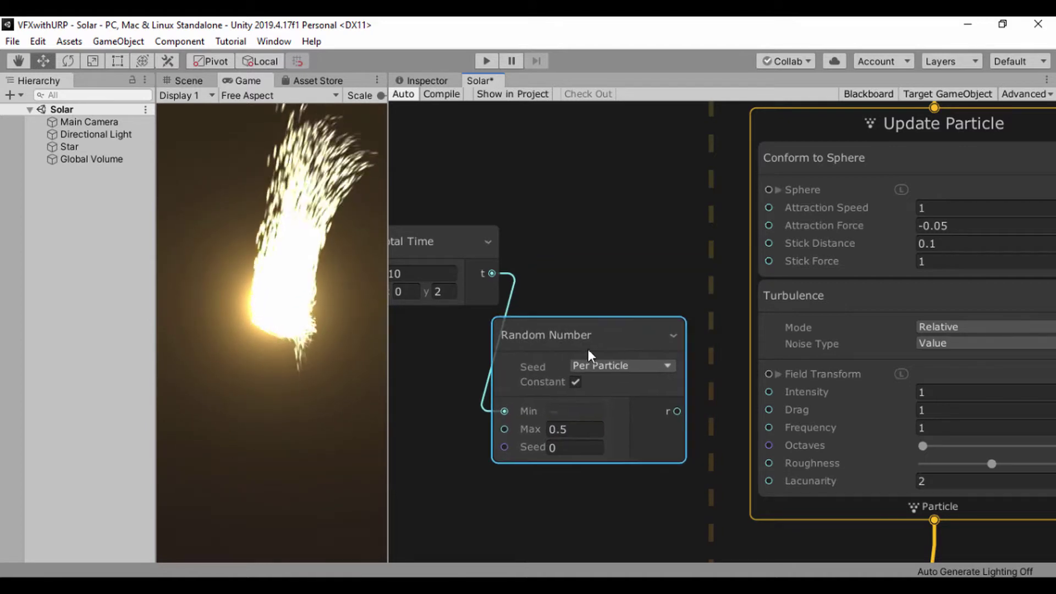
Connect the random value to Turbulence Intensity and tidy the node layout.
left_click_drag(677, 411, 768, 393)
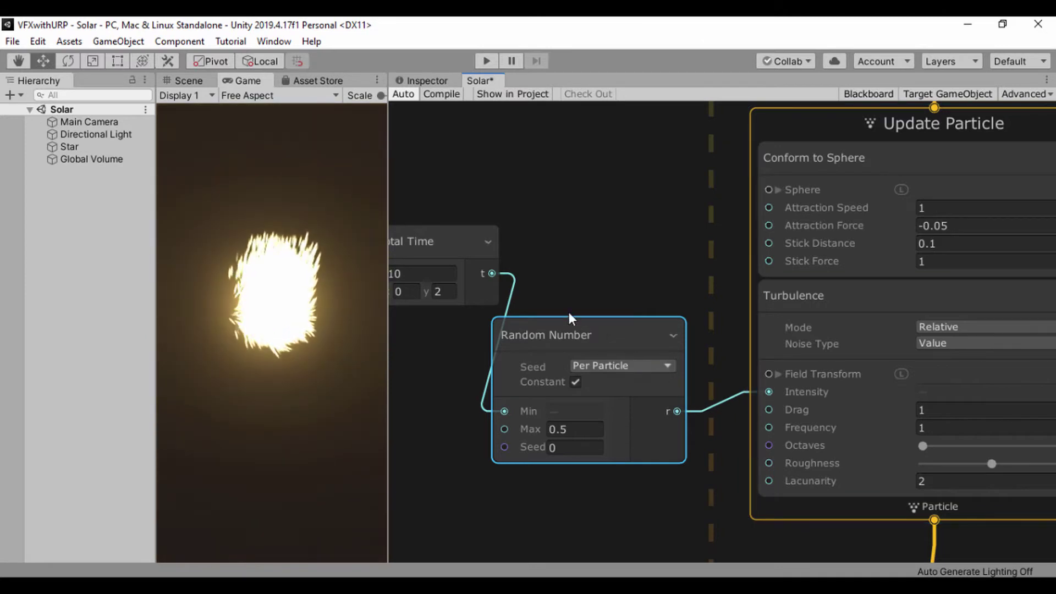
left_click_drag(577, 328, 612, 179)
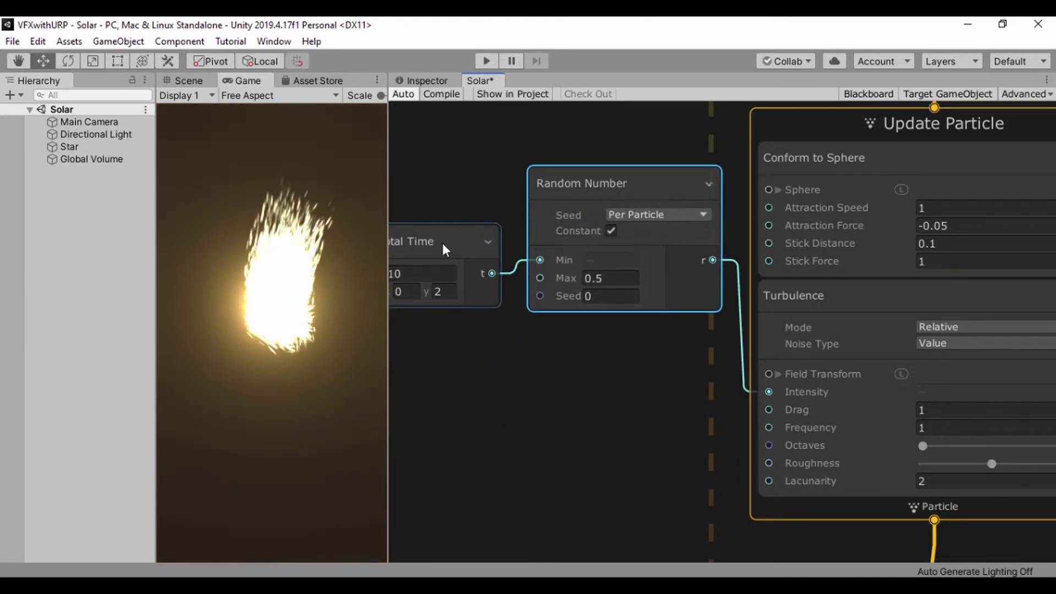
left_click_drag(443, 243, 434, 177)
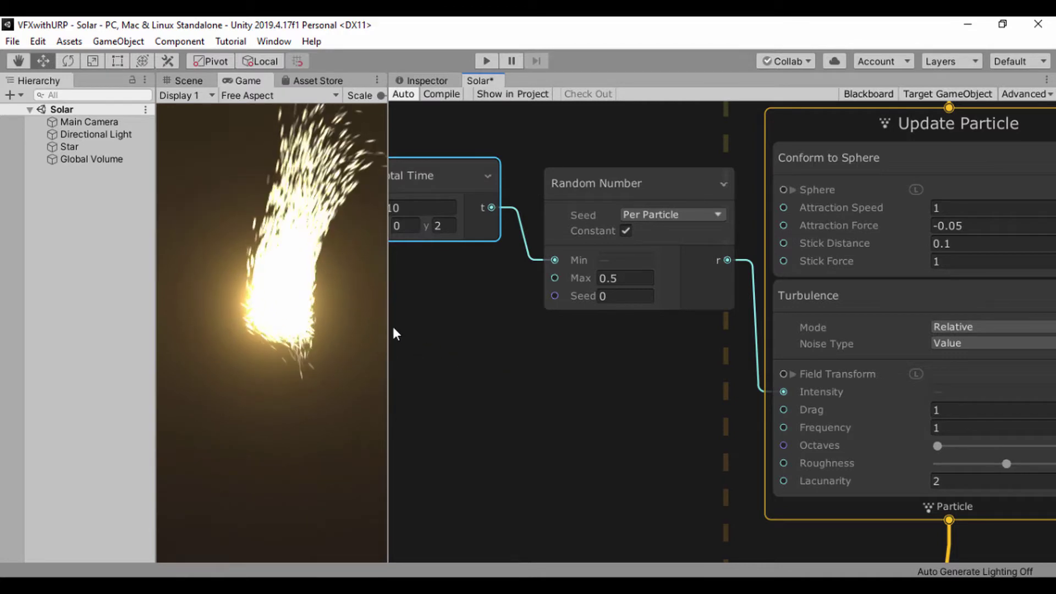
left_click_drag(387, 327, 376, 328)
middle_click_drag(415, 333, 553, 341)
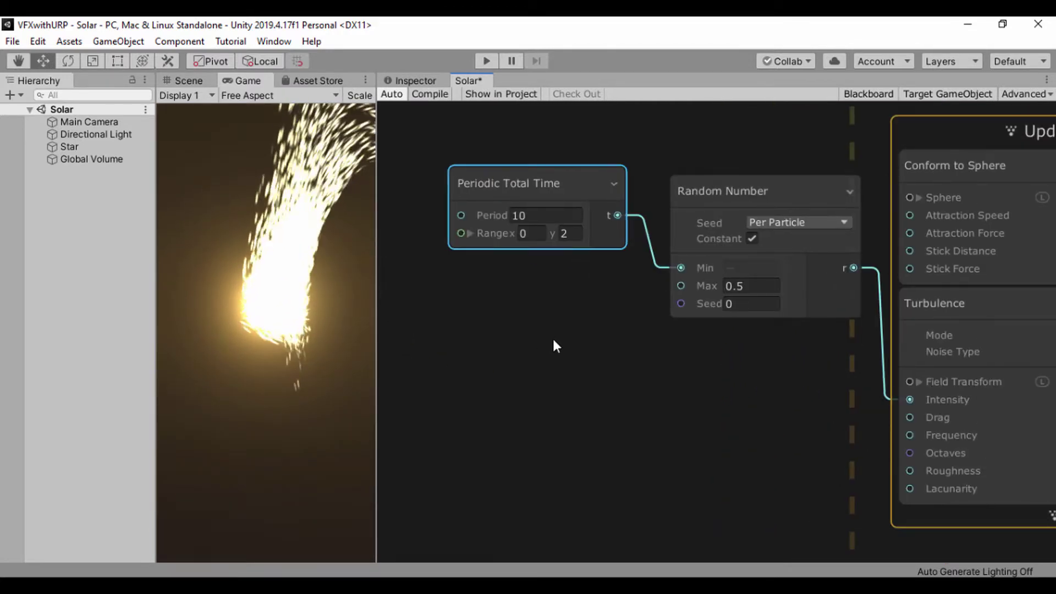
left_click(462, 352)
Duplicate the Periodic Total Time and Random Number nodes with Ctrl+D.
left_click(486, 188)
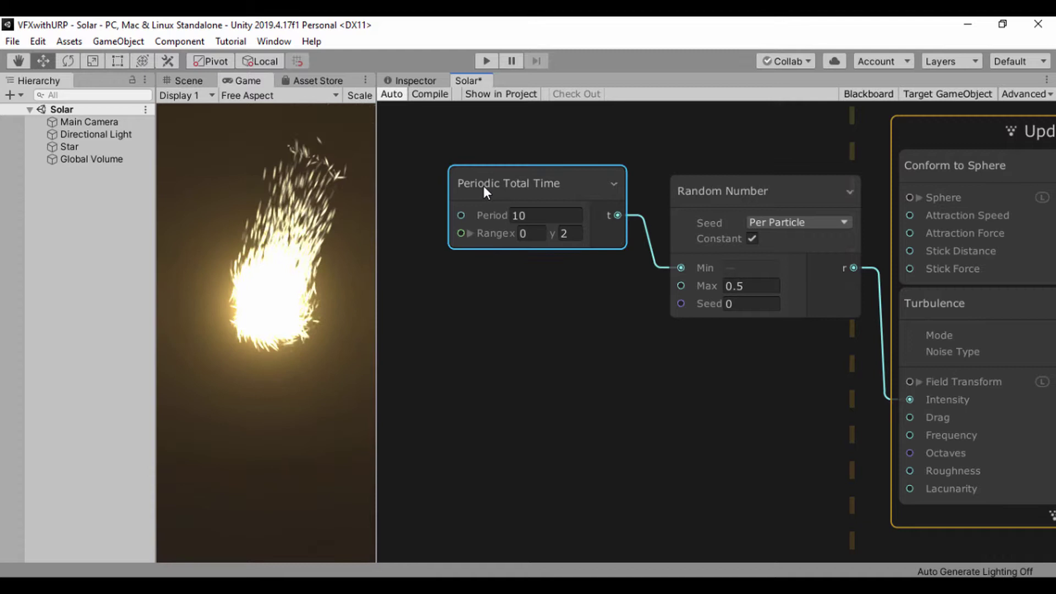
key("ctrl+d")
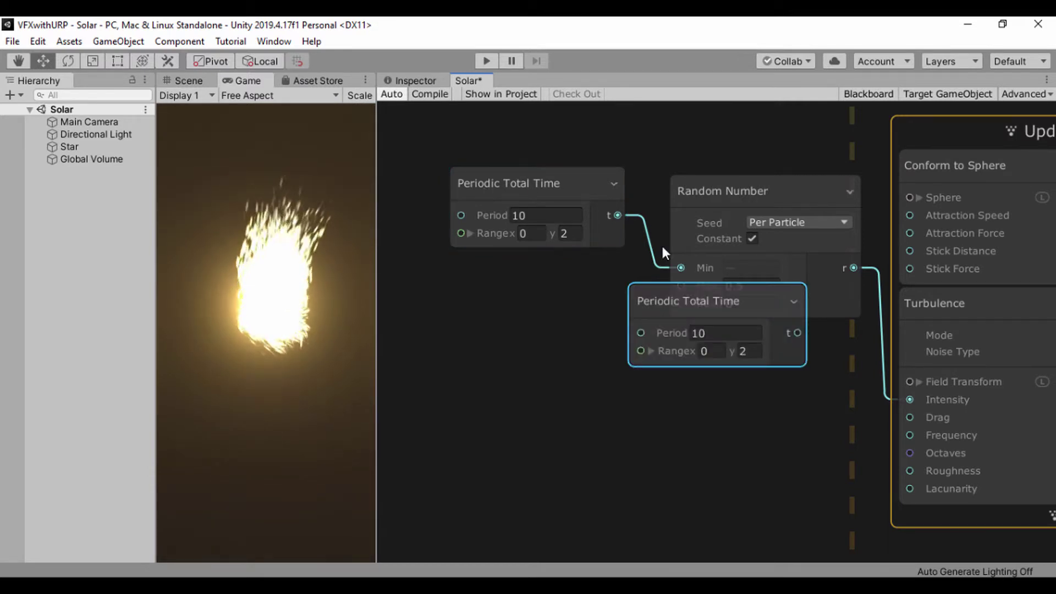
left_click_drag(673, 299, 475, 334)
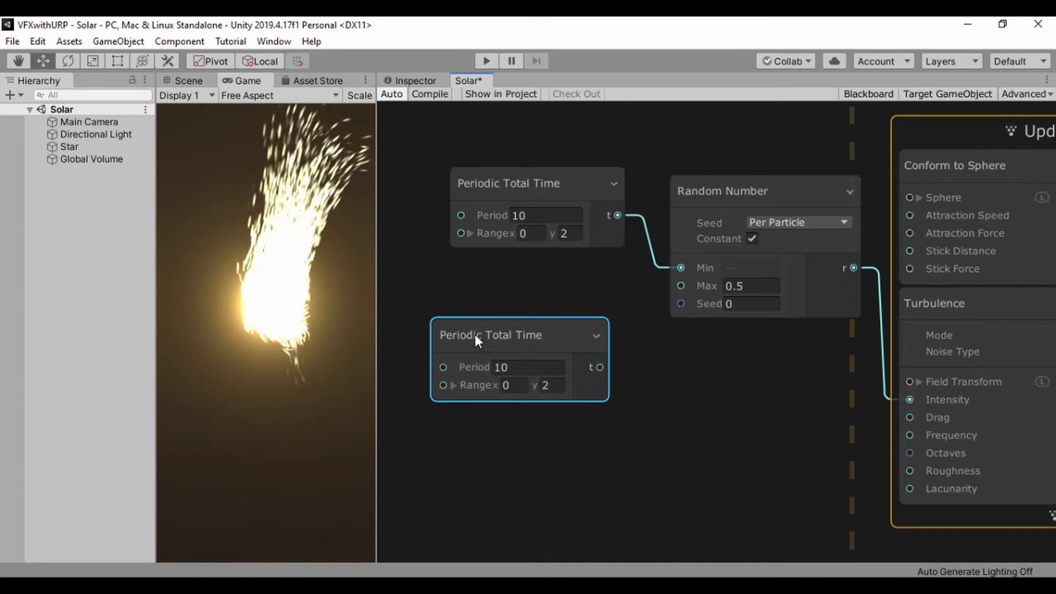
left_click(697, 198)
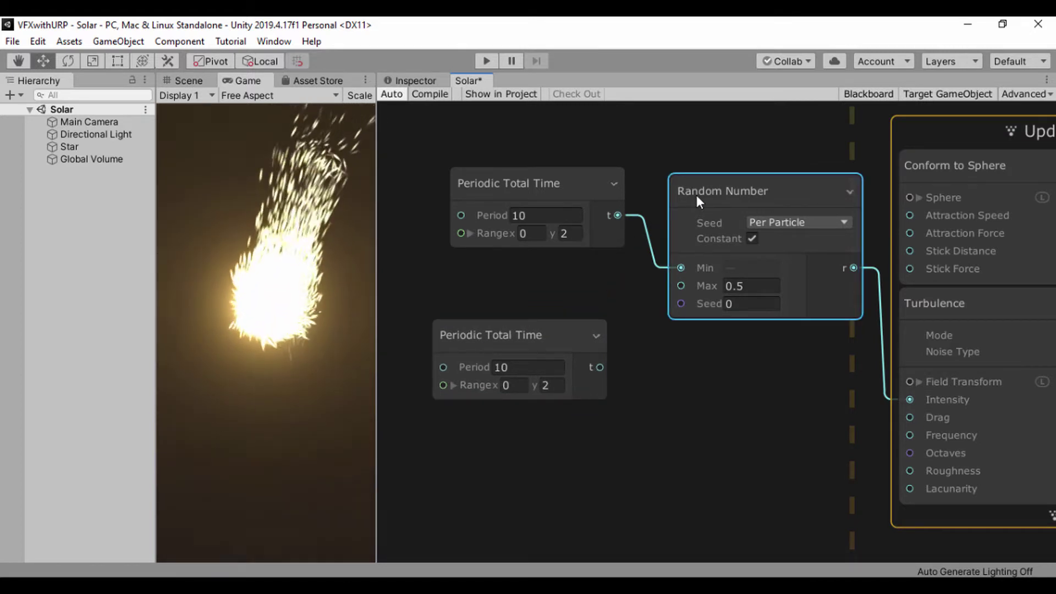
key("ctrl+d")
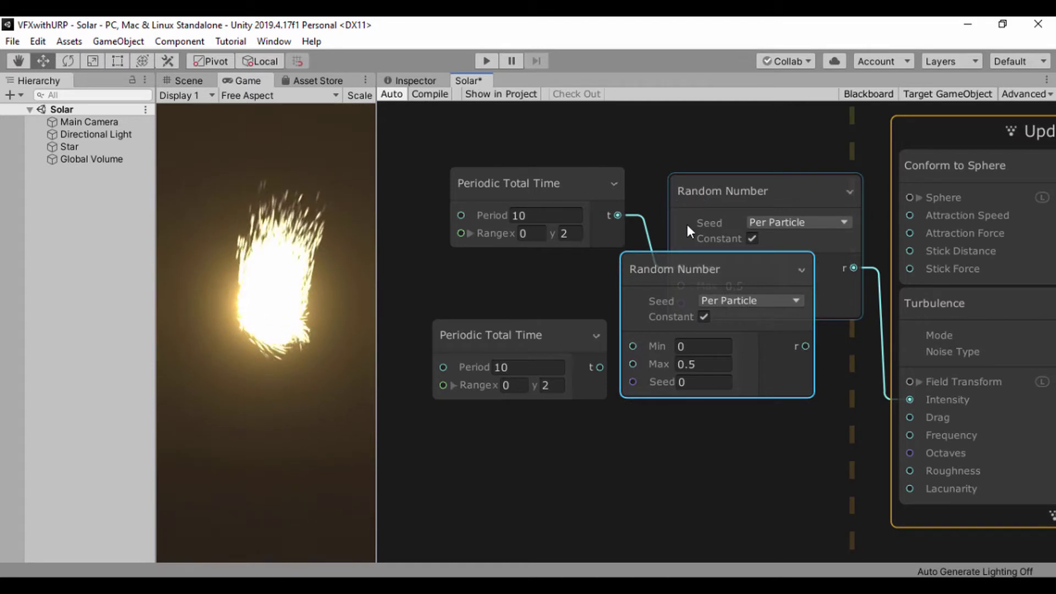
left_click_drag(683, 264, 694, 368)
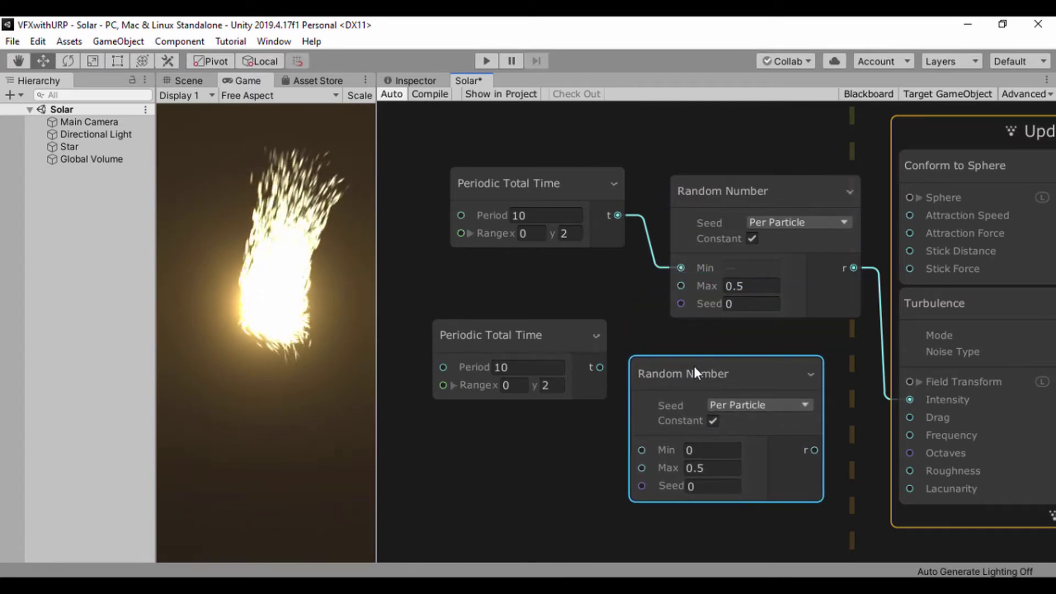
Make the copied Random Number non-constant and feed the copied time into its Min.
left_click(713, 421)
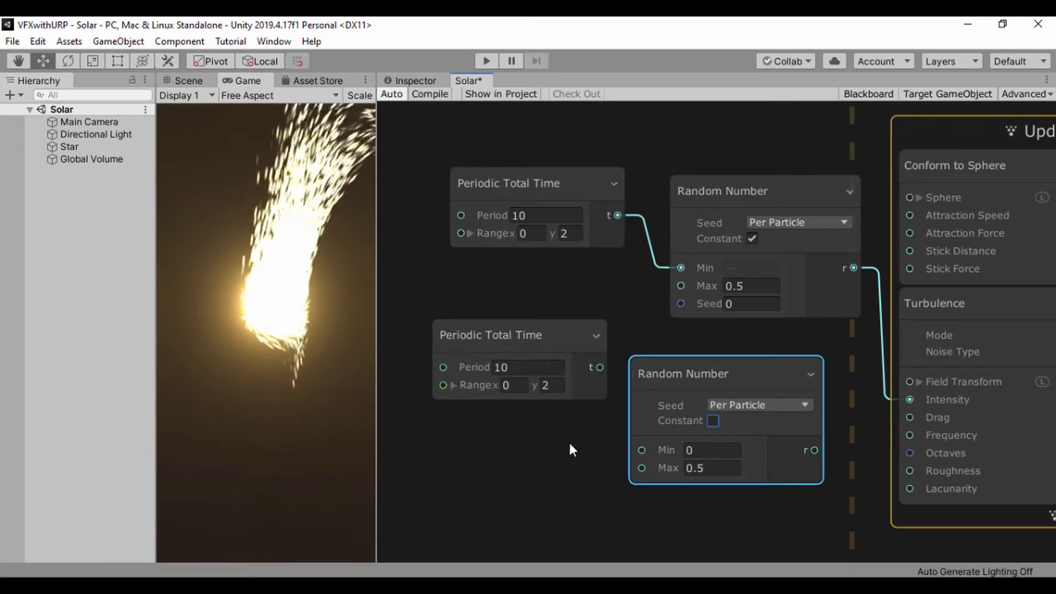
left_click_drag(599, 368, 643, 451)
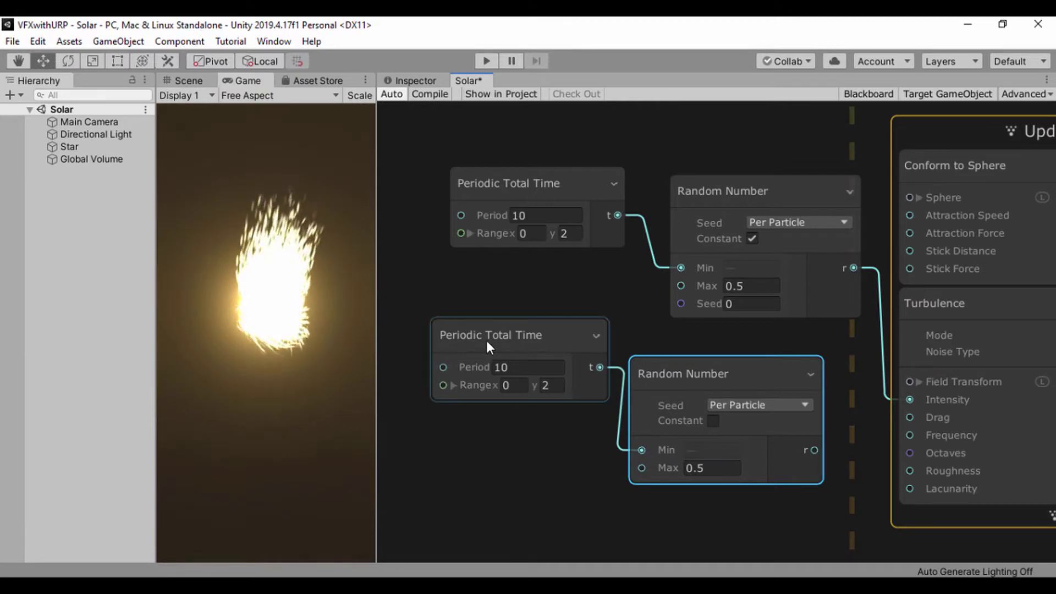
left_click_drag(487, 341, 401, 391)
left_click_drag(696, 375, 608, 342)
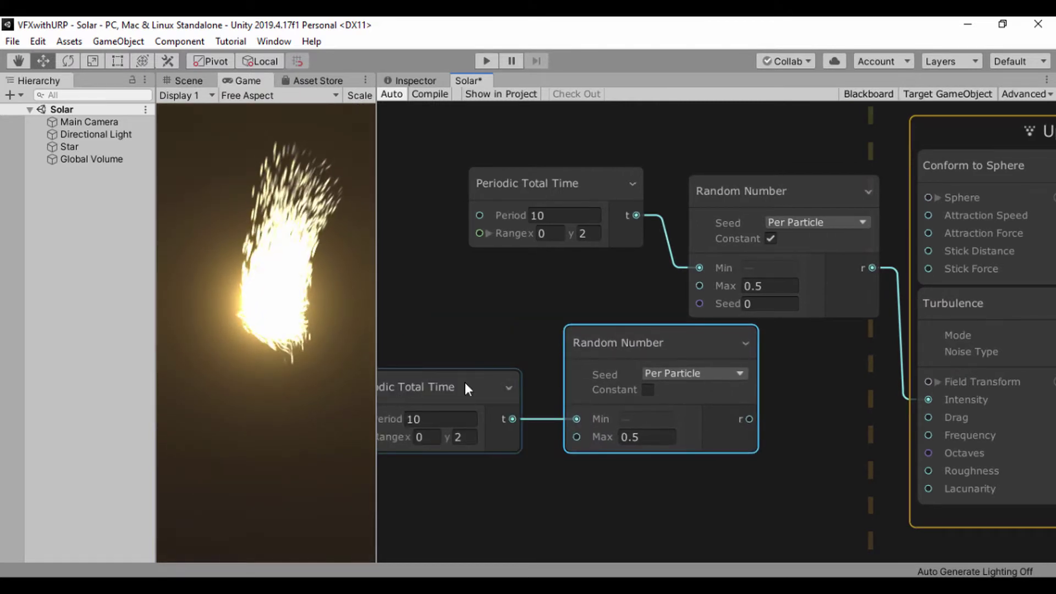
left_click_drag(465, 382, 402, 366)
left_click_drag(610, 342, 575, 359)
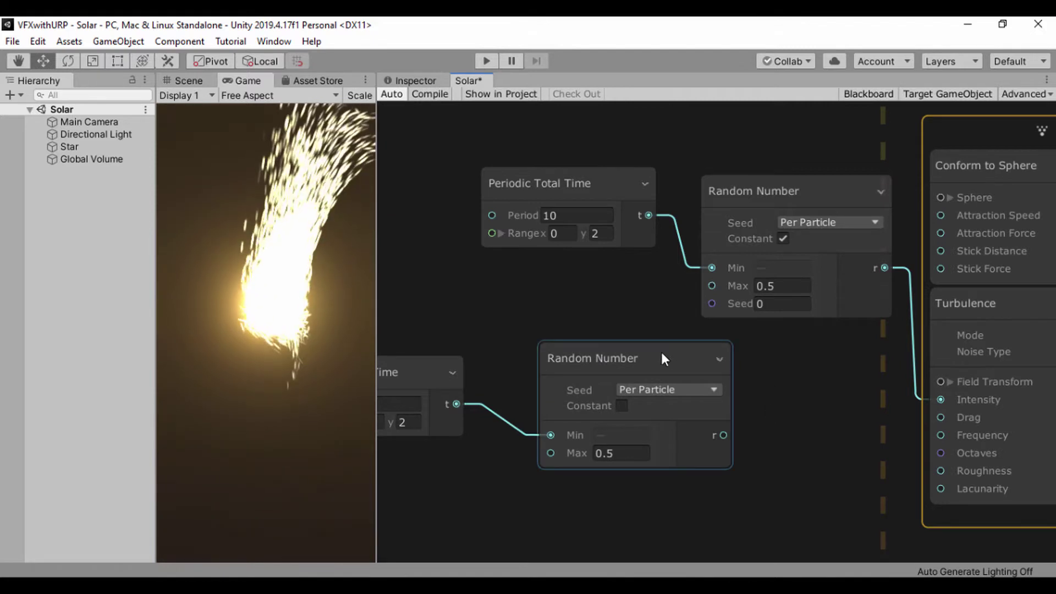
left_click_drag(654, 356, 612, 374)
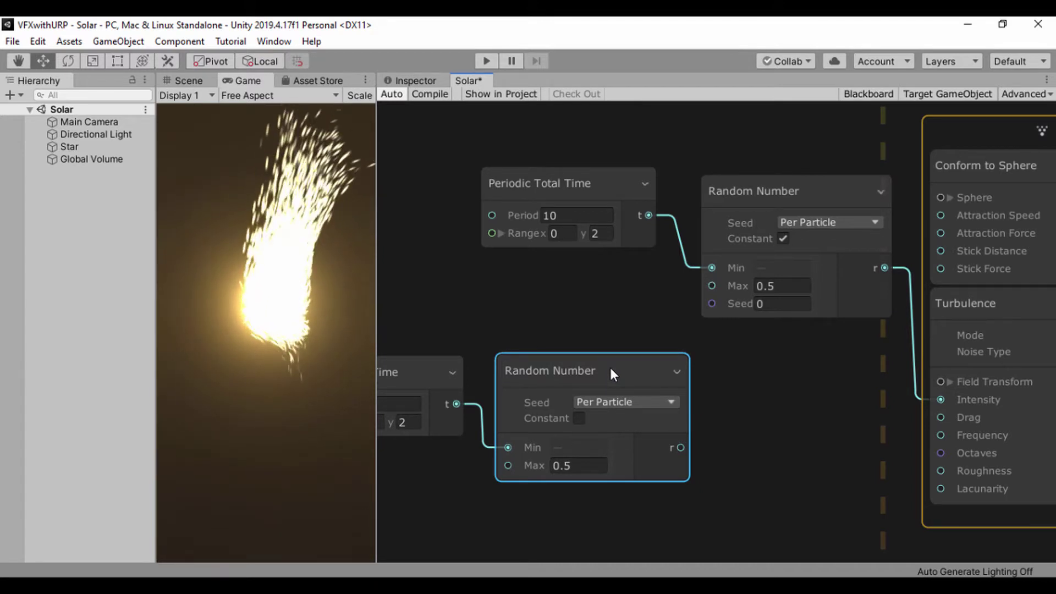
left_click(729, 393)
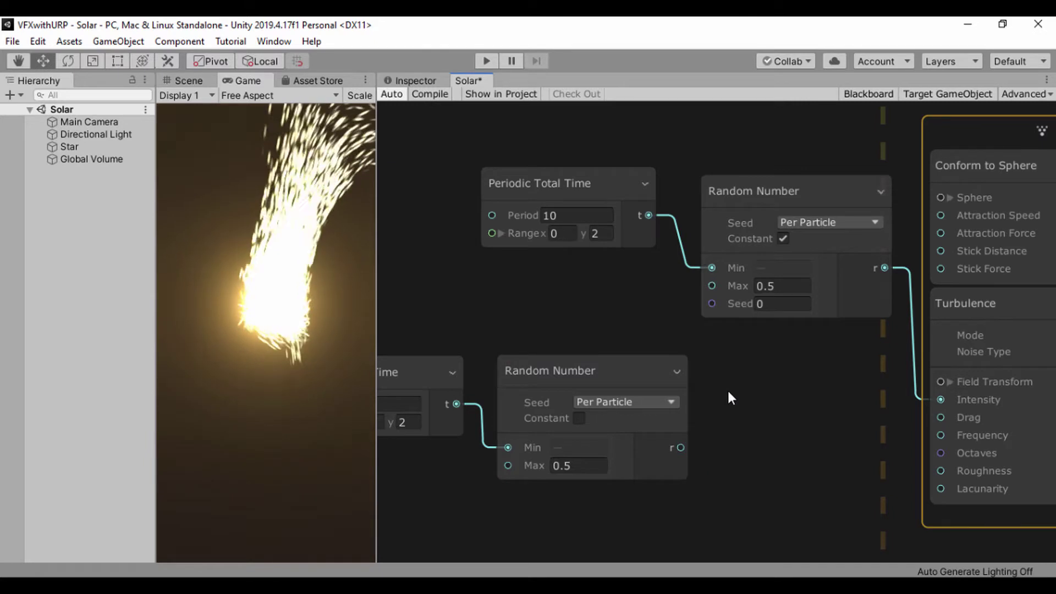
Add a Remap (float) node with its new range set to 1.2–1.3.
right_click(727, 388)
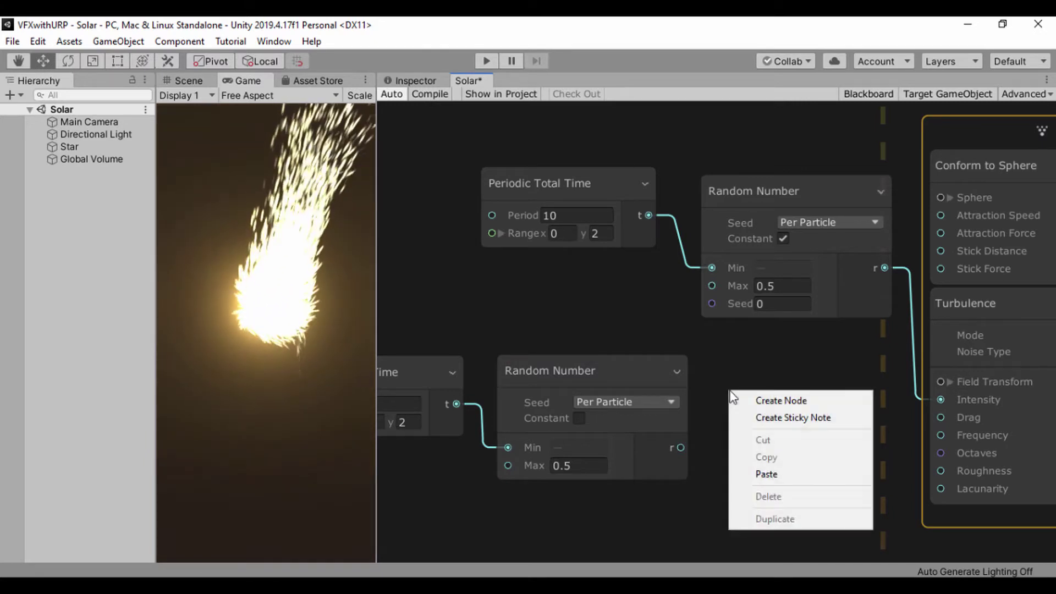
left_click(745, 399)
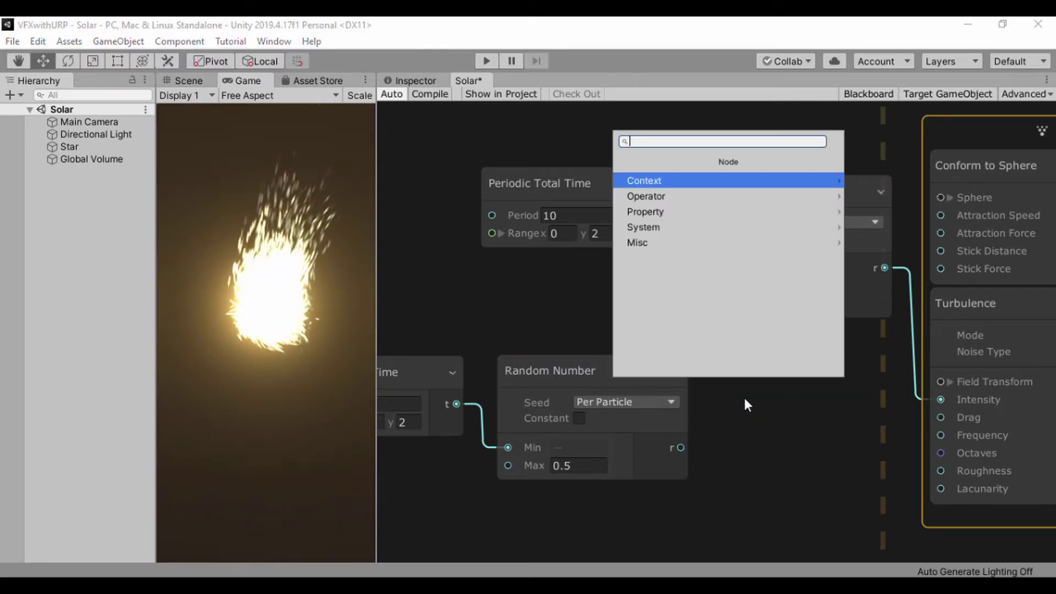
type("rem")
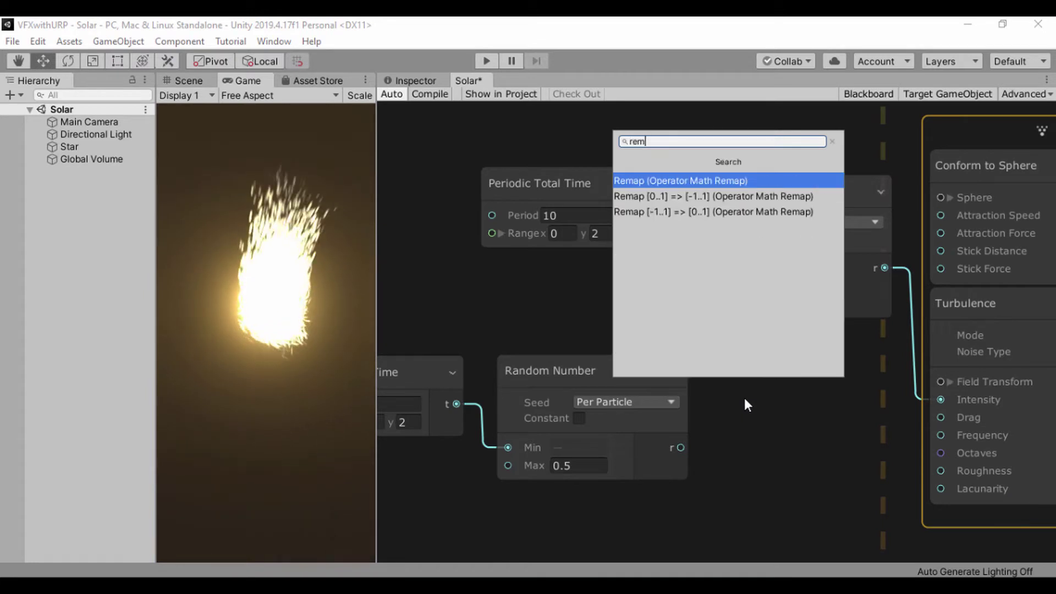
key("Return")
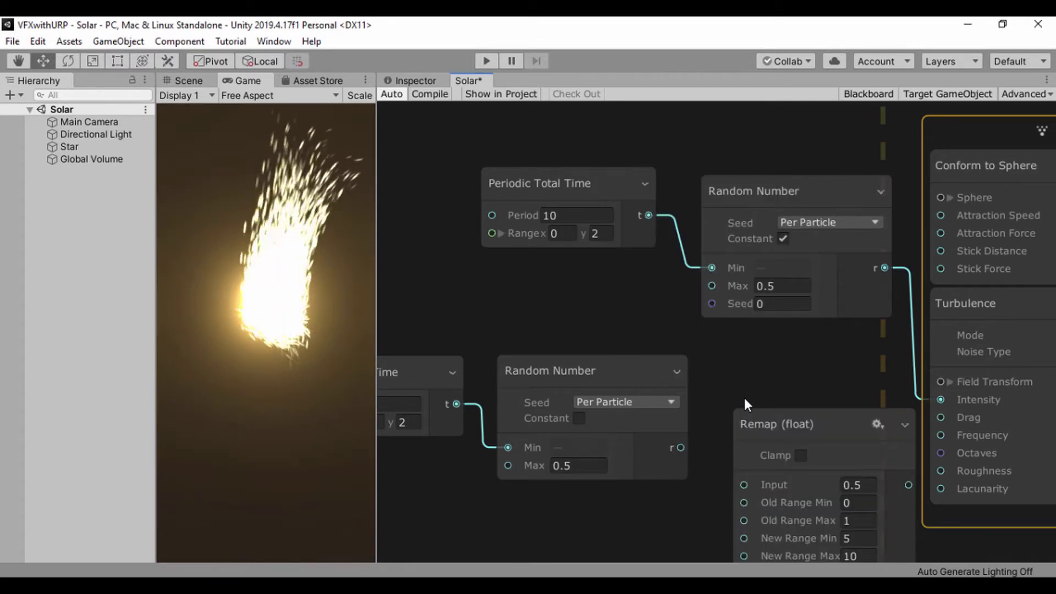
left_click_drag(759, 424, 750, 391)
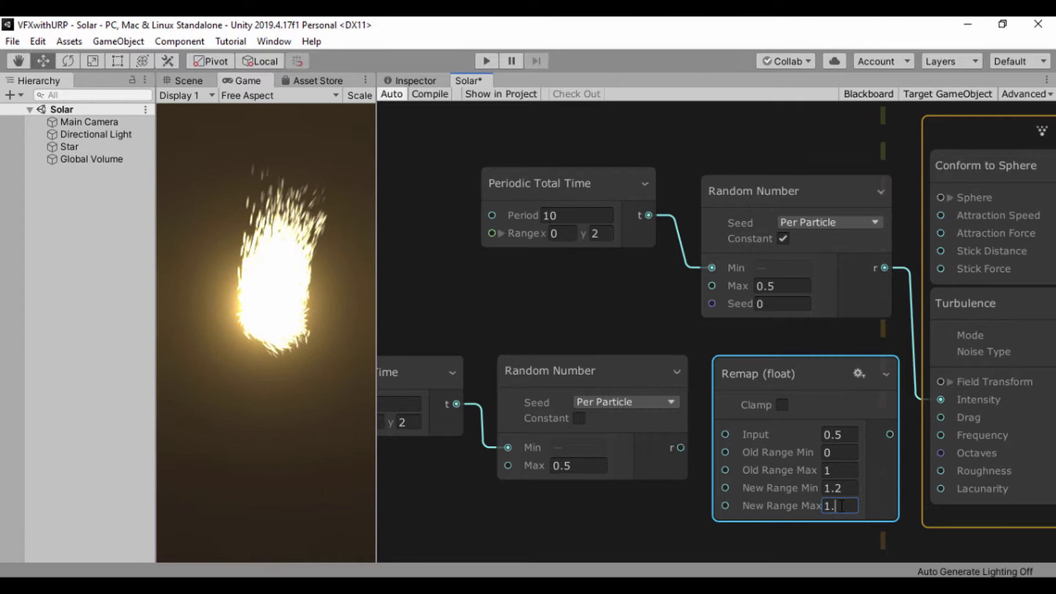
left_click(660, 520)
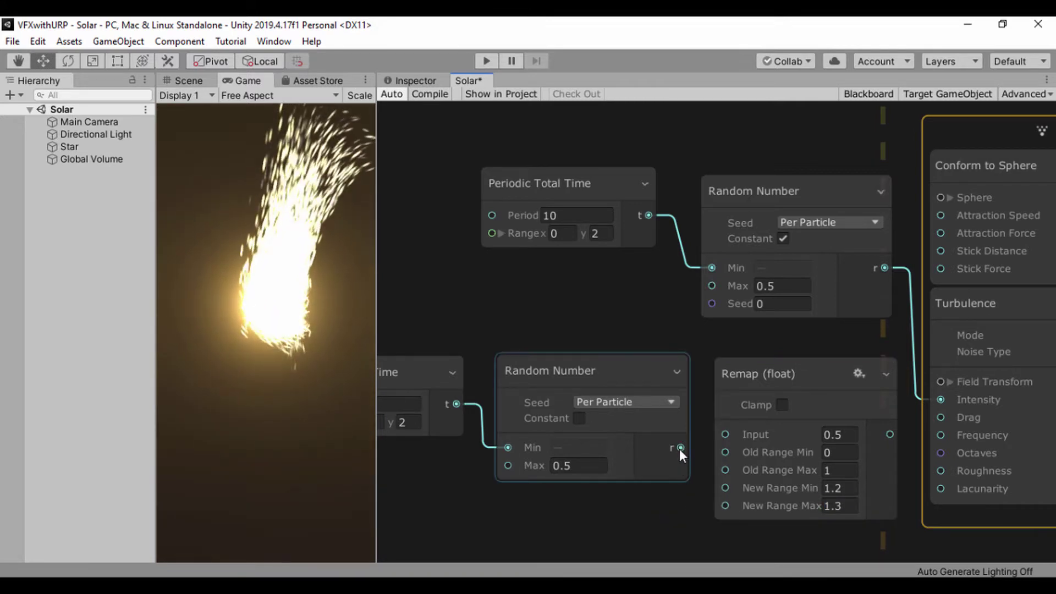
Feed the second random value into Remap and Remap's output into Turbulence Drag.
left_click_drag(681, 448, 724, 435)
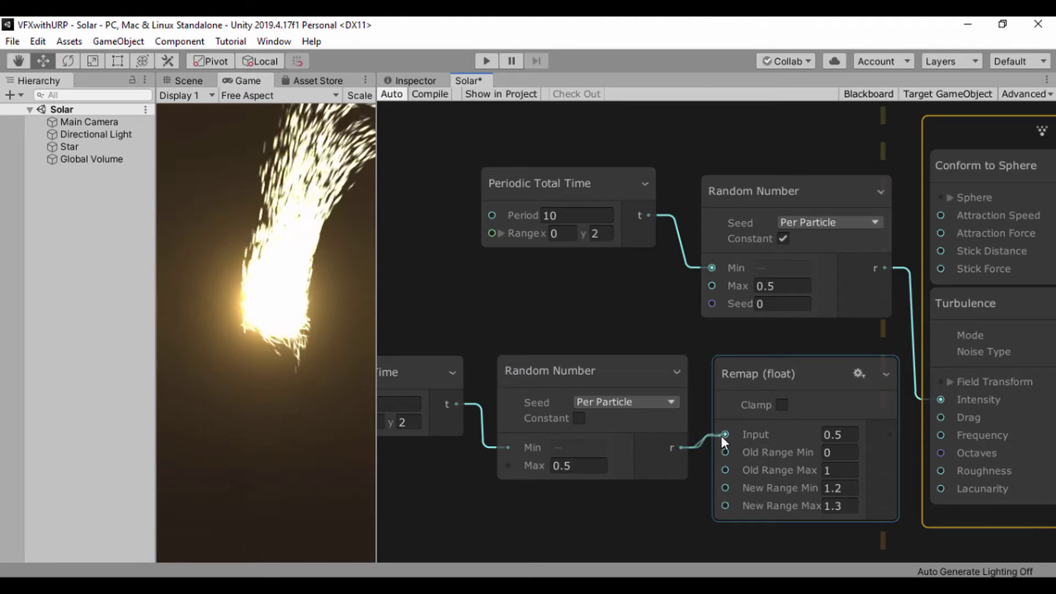
left_click_drag(580, 367, 538, 447)
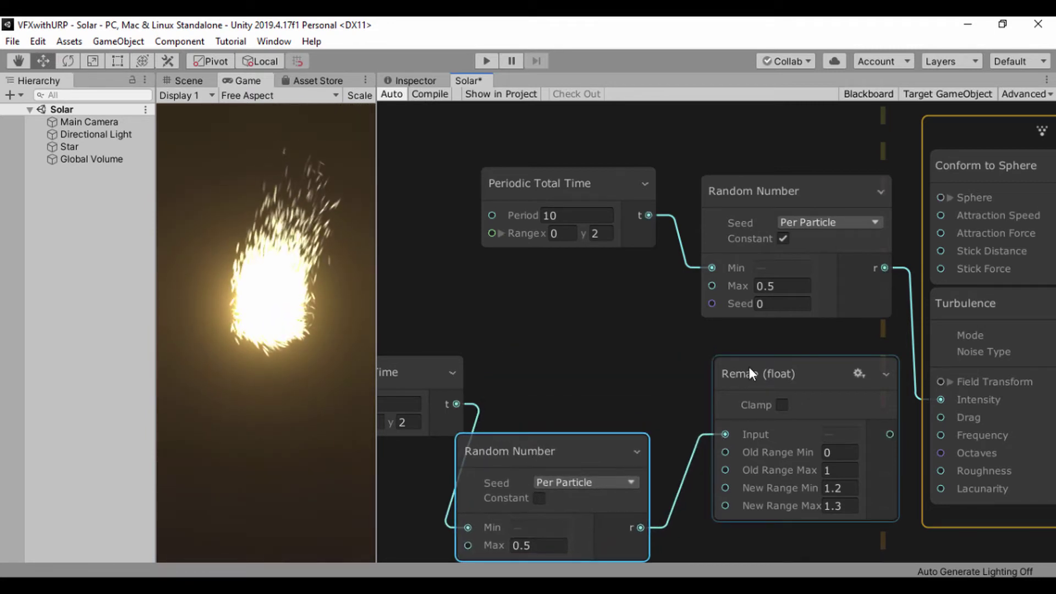
left_click_drag(749, 368, 680, 358)
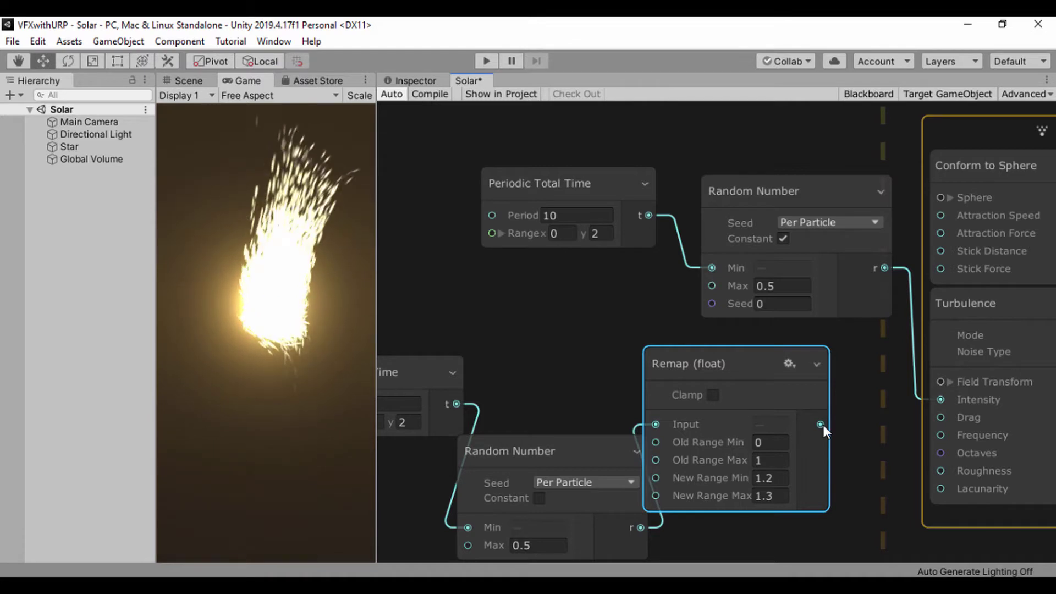
left_click_drag(821, 424, 941, 418)
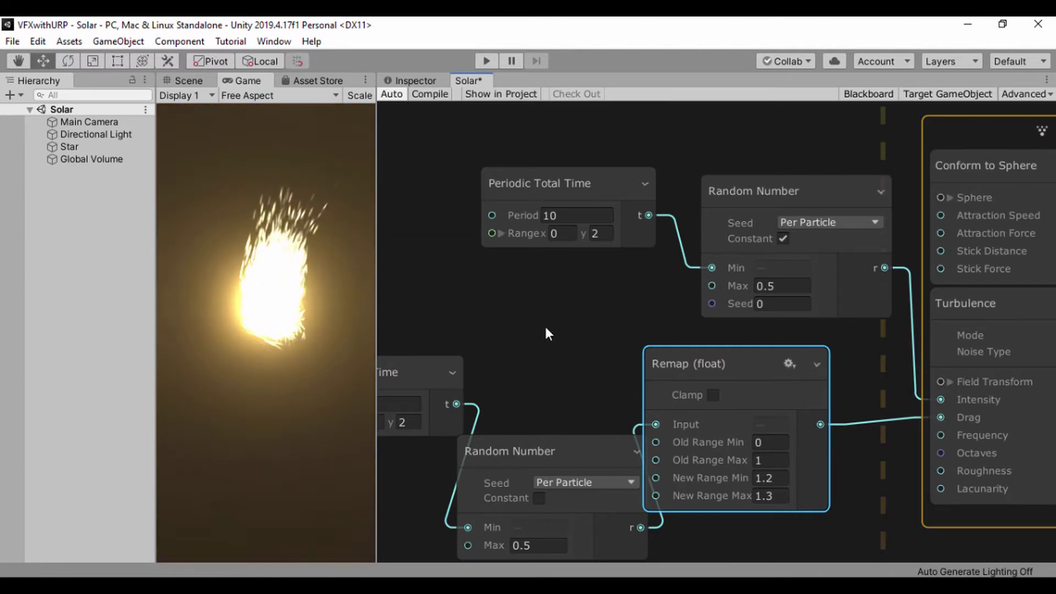
Zoom out the graph and widen the game preview panel.
scroll(543, 325, "down", 4)
scroll(546, 330, "down", 1)
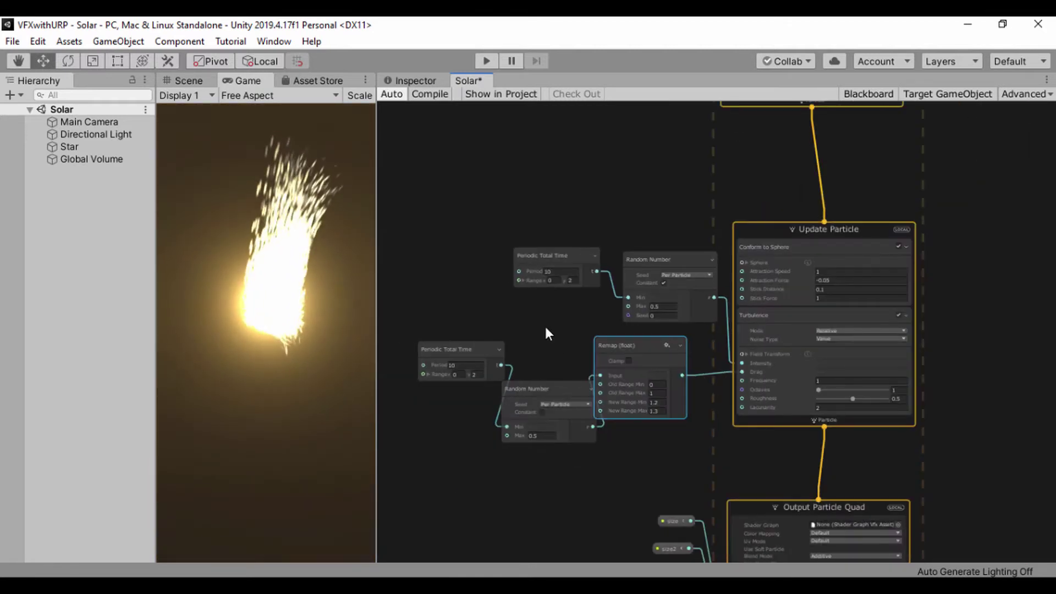
left_click_drag(378, 248, 486, 263)
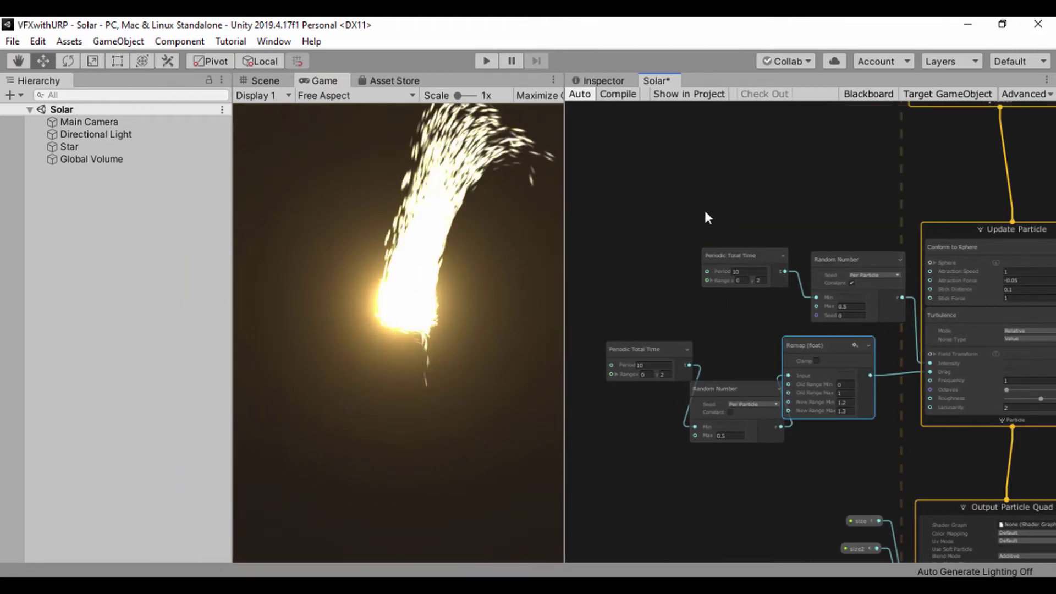
Set the exposed Radius property to 1 in the Blackboard.
middle_click_drag(705, 212, 628, 383)
mouse_move(739, 245)
middle_mouse_down()
mouse_move(692, 346)
mouse_move(709, 305)
middle_mouse_up()
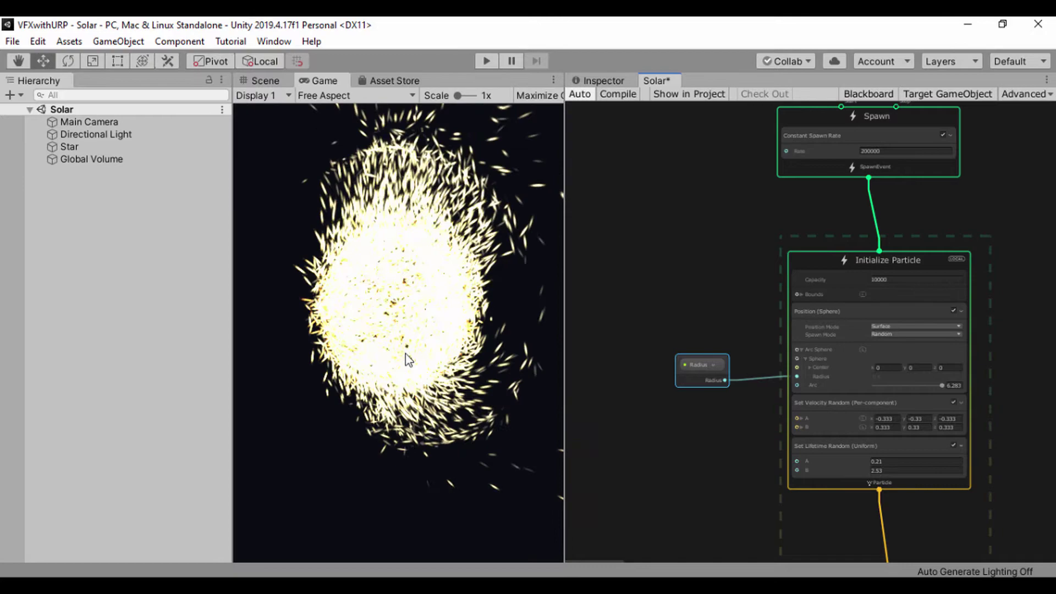
middle_click_drag(622, 244, 751, 287)
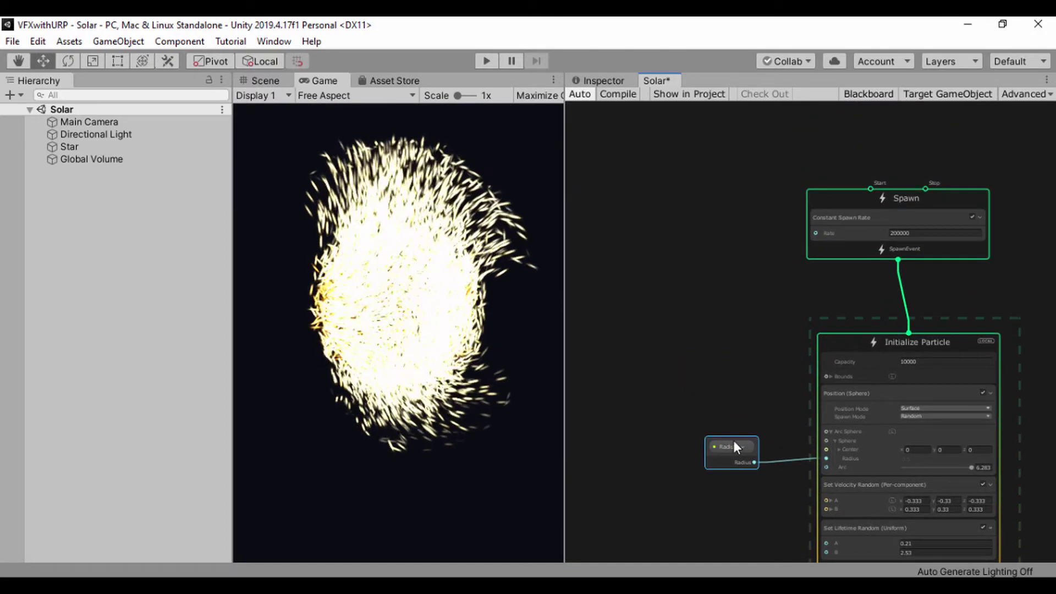
left_click(856, 95)
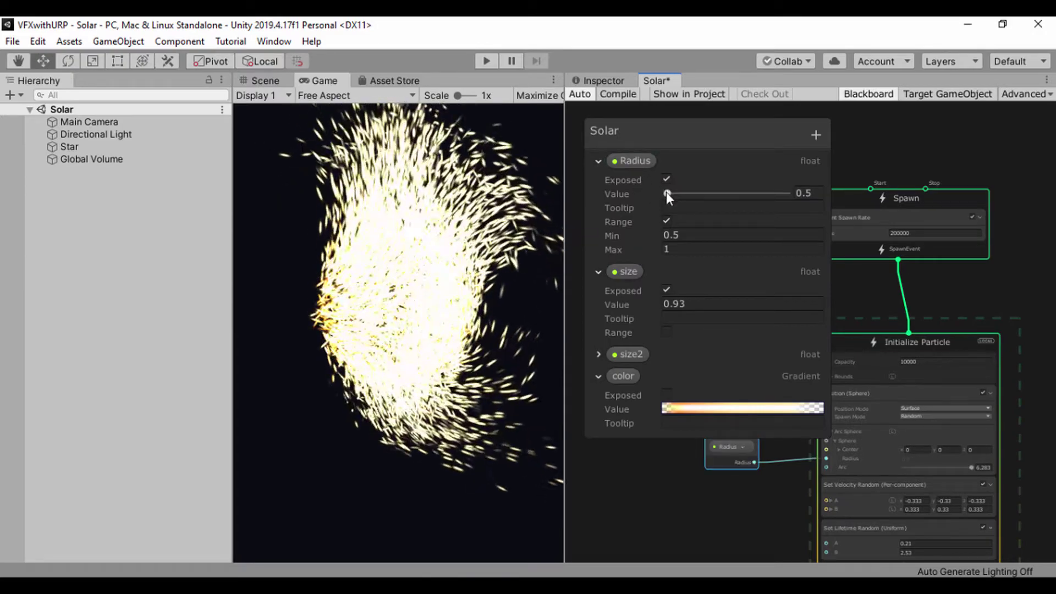
left_click_drag(667, 193, 795, 195)
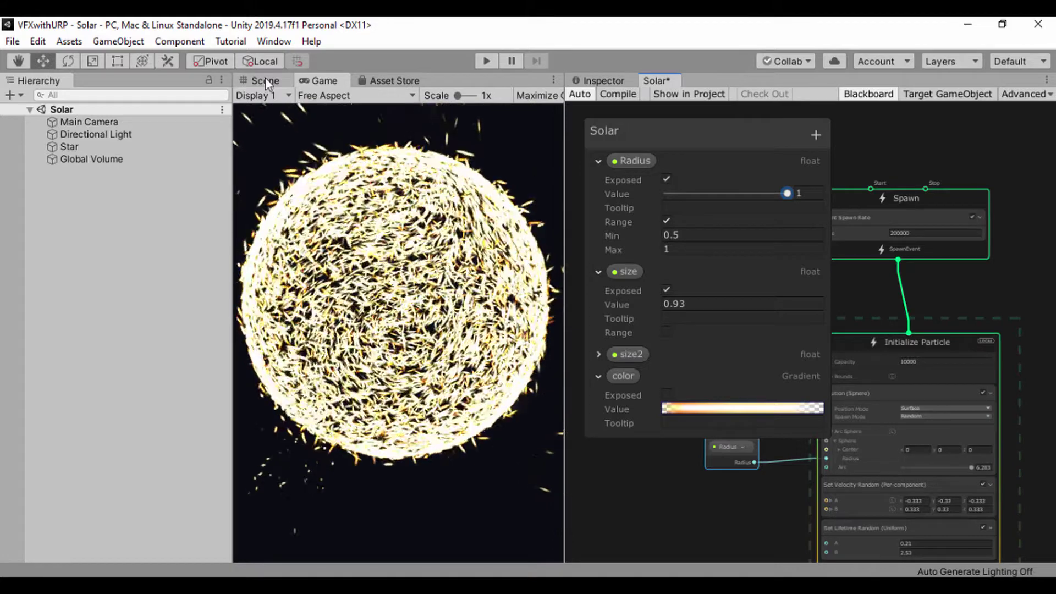
Align the Main Camera to the Scene view with GameObject > Align With View, then show the Game view.
left_click(265, 81)
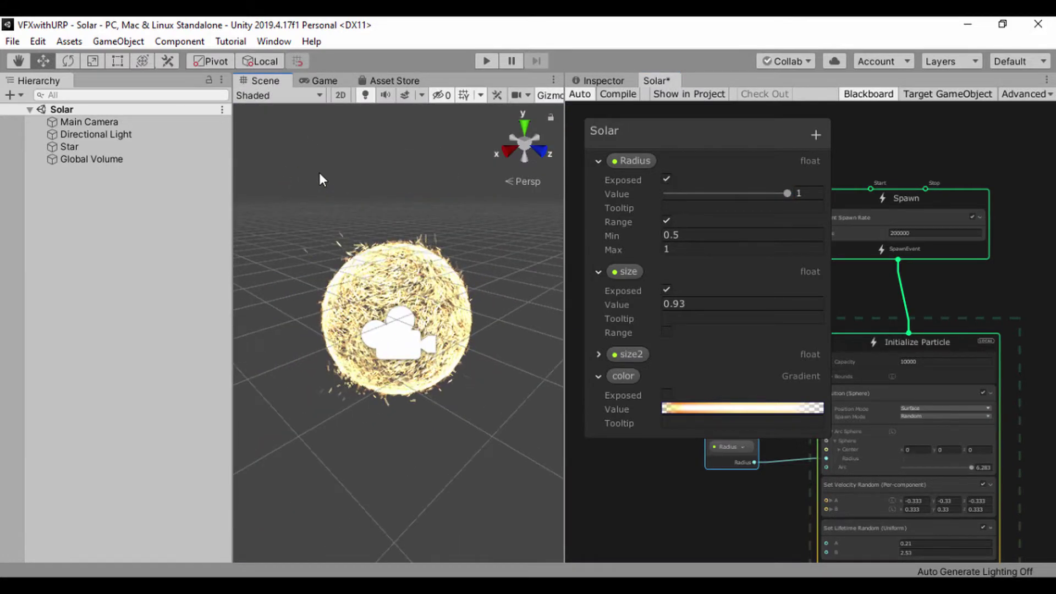
scroll(315, 189, "up", 2)
left_click(87, 123)
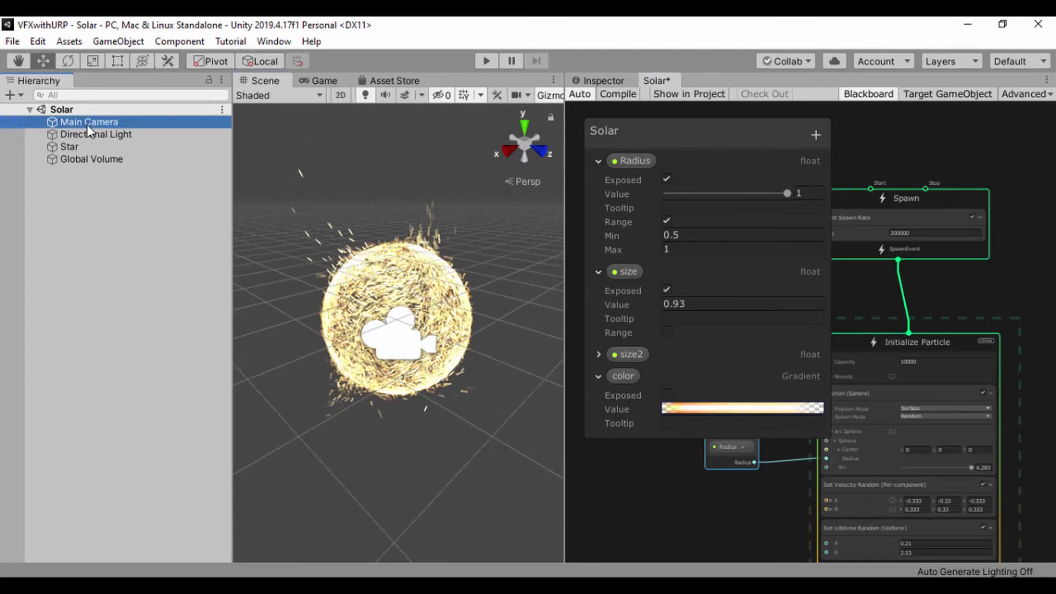
left_click(119, 42)
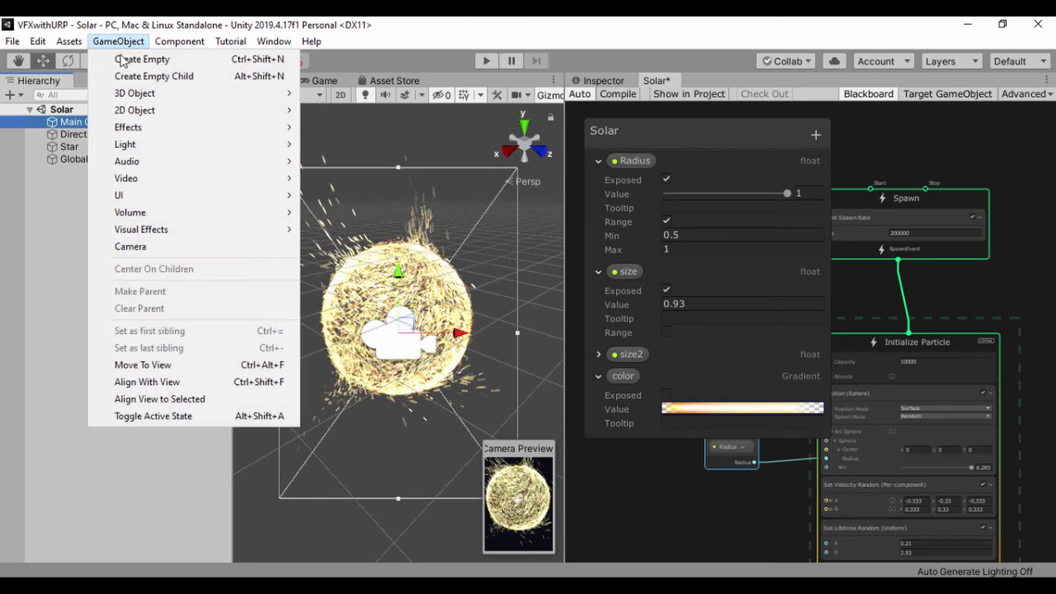
left_click(141, 376)
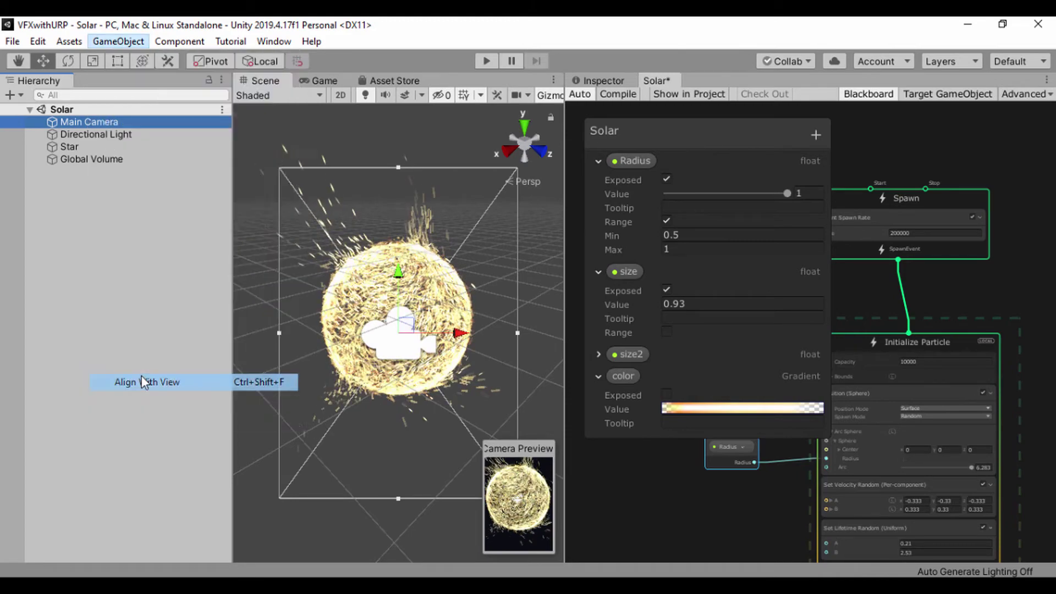
left_click(316, 81)
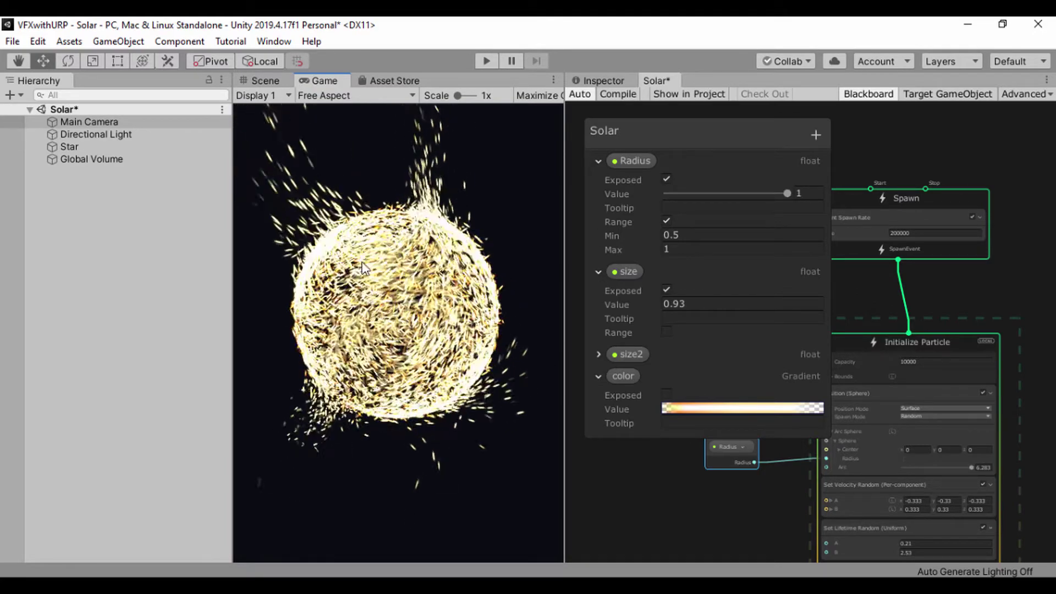
Set the Global Volume bloom intensity to 14.53 and threshold to 2.94.
left_click(85, 159)
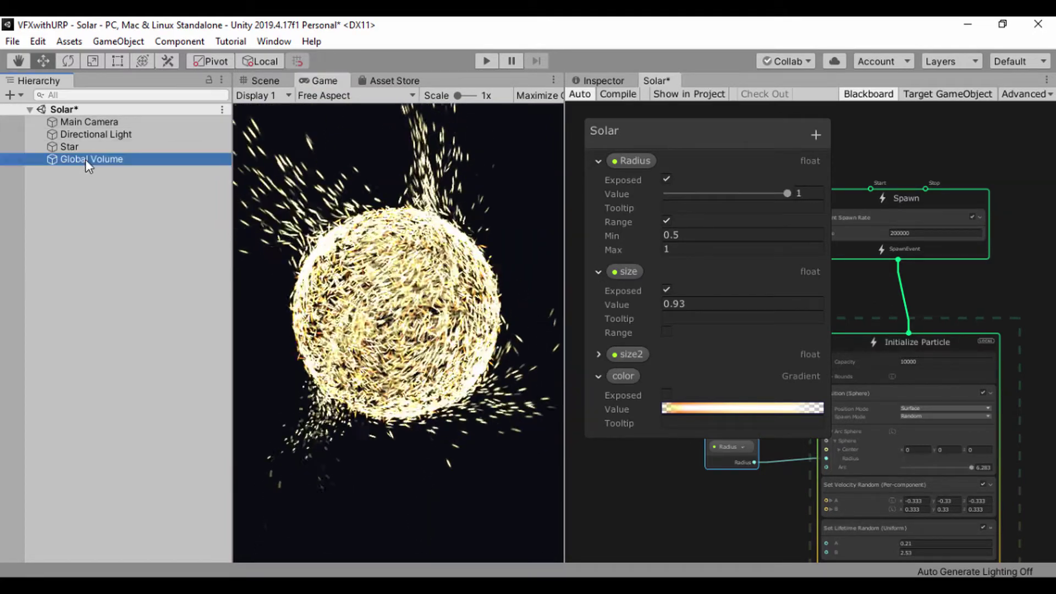
left_click(599, 81)
left_click_drag(605, 314, 582, 320)
left_click(587, 318)
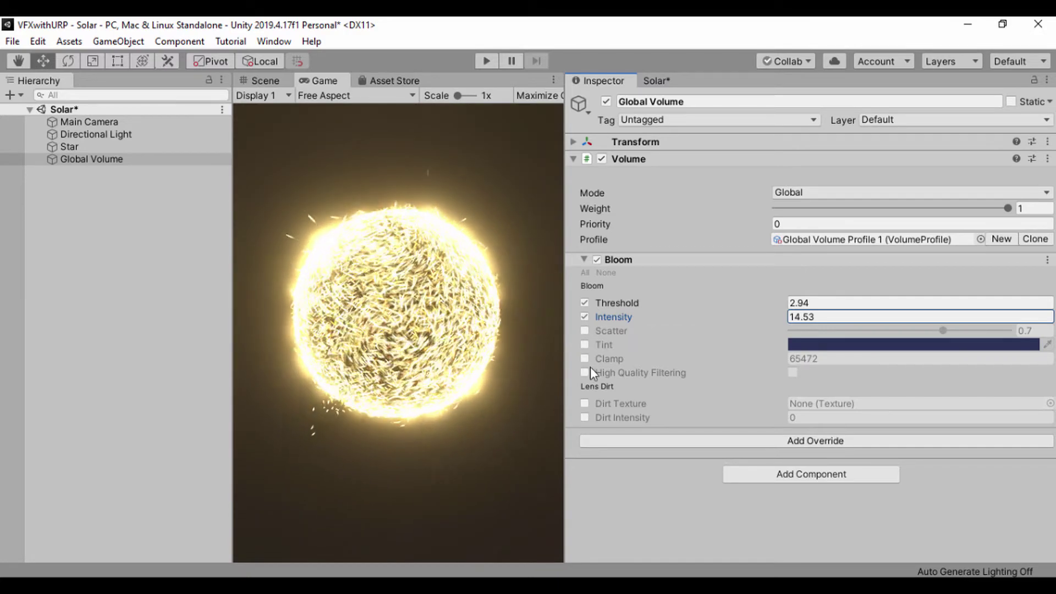
Enable the bloom Tint and shift its colour to orange (57392A).
left_click(584, 344)
left_click(801, 344)
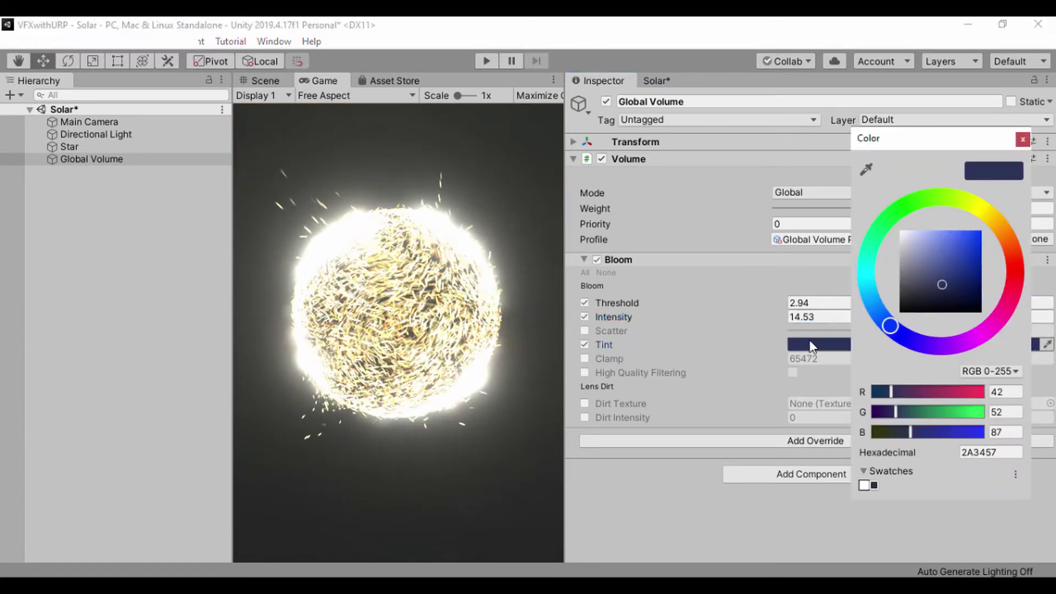
mouse_move(1008, 259)
left_mouse_down()
mouse_move(1005, 237)
mouse_move(1009, 249)
left_mouse_up()
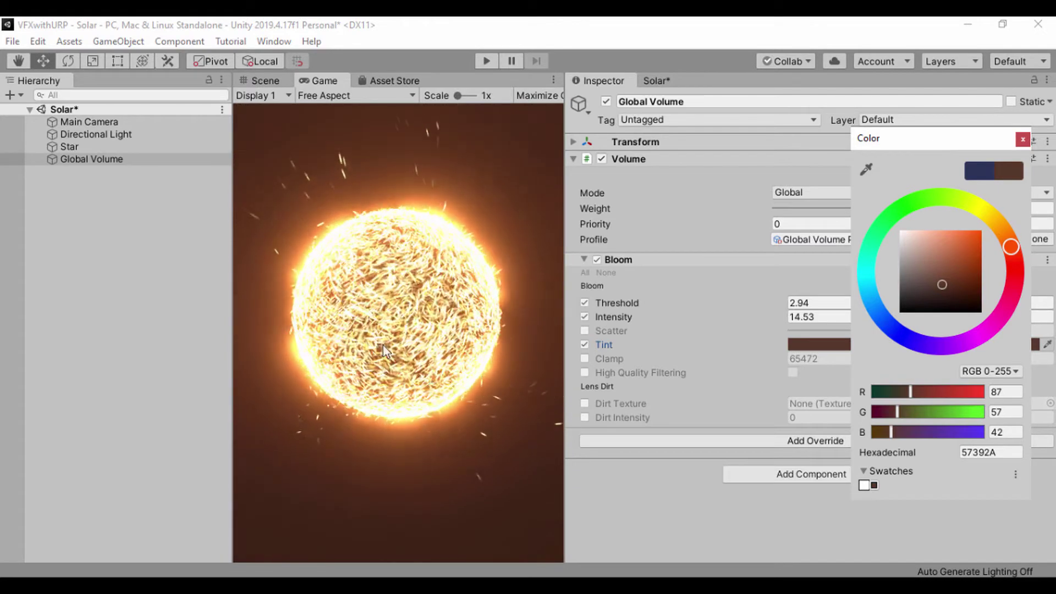
Raise bloom intensity to 21.74, threshold to about 3.1, enable High Quality Filtering, then return to the Solar graph.
left_click(1023, 139)
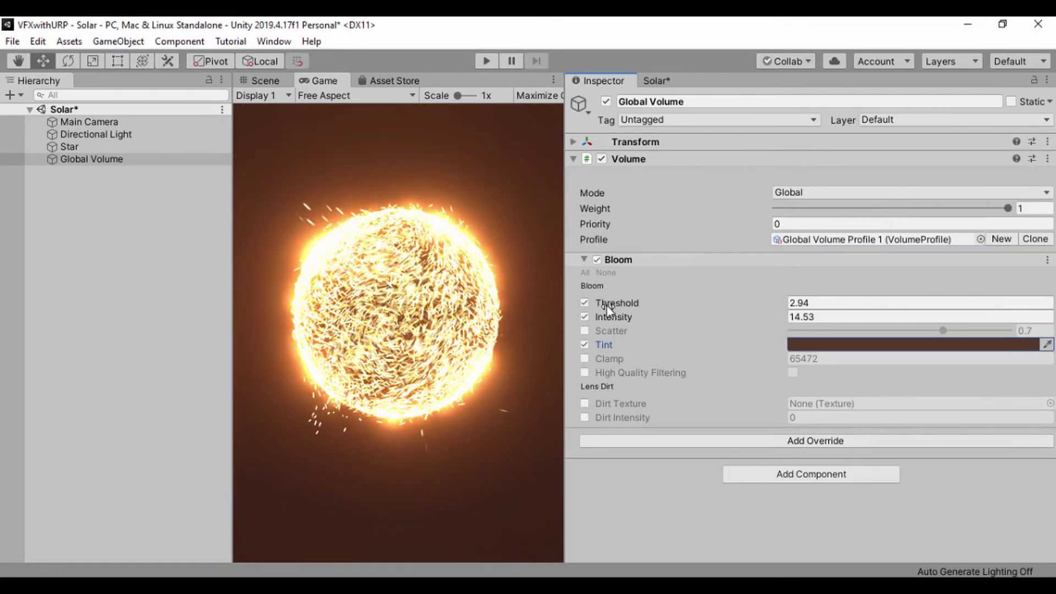
mouse_move(609, 319)
left_mouse_down()
mouse_move(573, 318)
mouse_move(702, 324)
mouse_move(614, 302)
mouse_move(629, 316)
mouse_move(615, 323)
left_mouse_up()
left_click(623, 316)
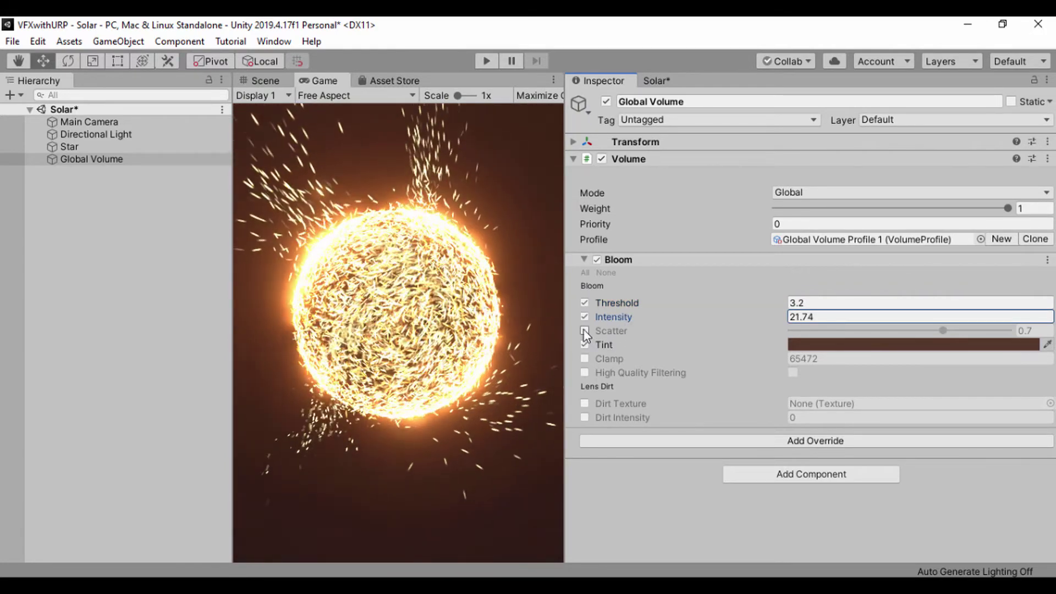
left_click(584, 372)
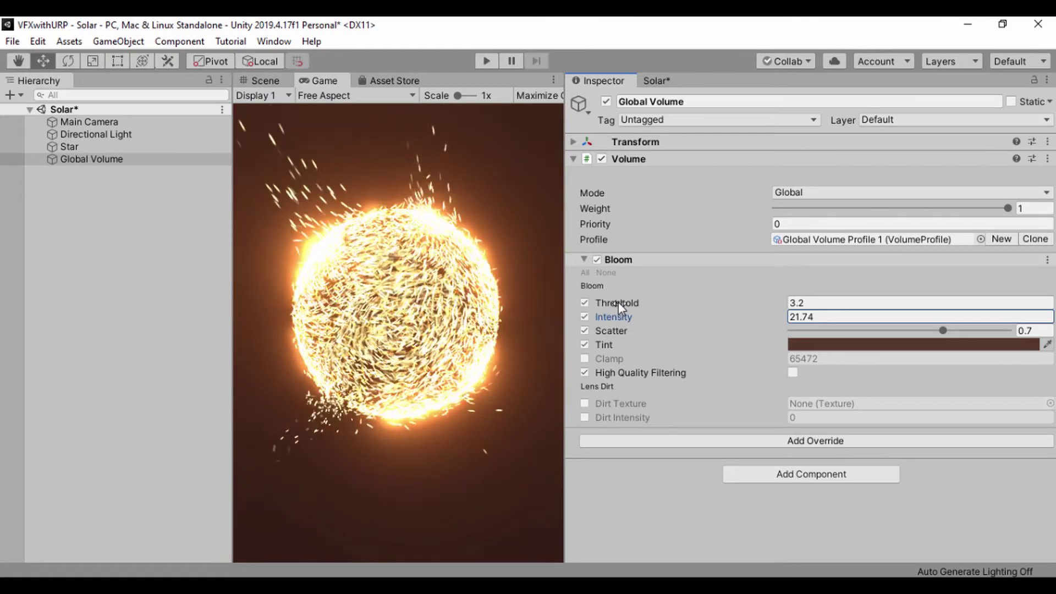
left_click_drag(619, 302, 616, 306)
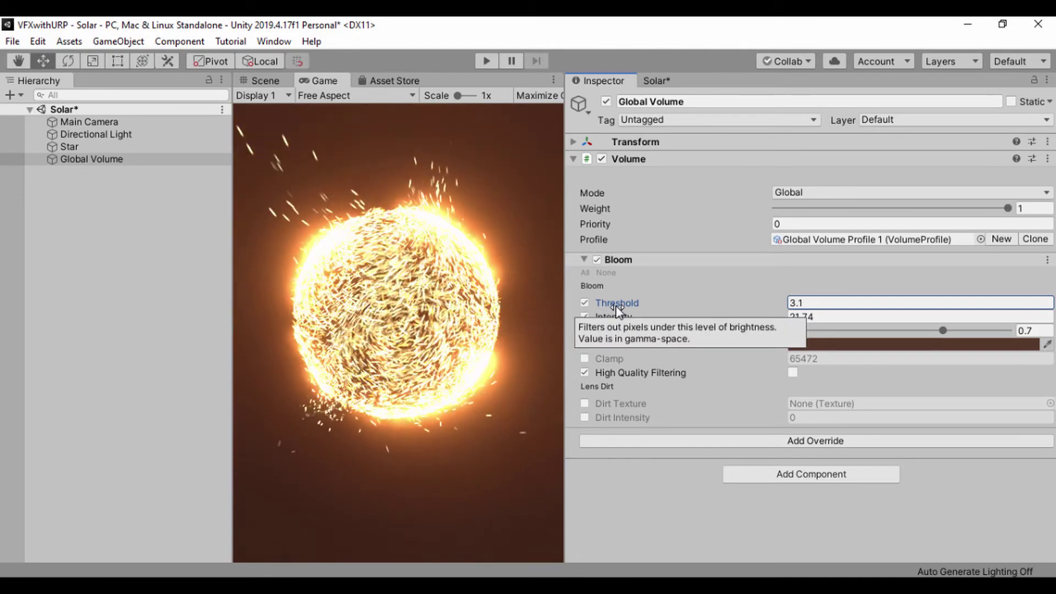
left_click(656, 81)
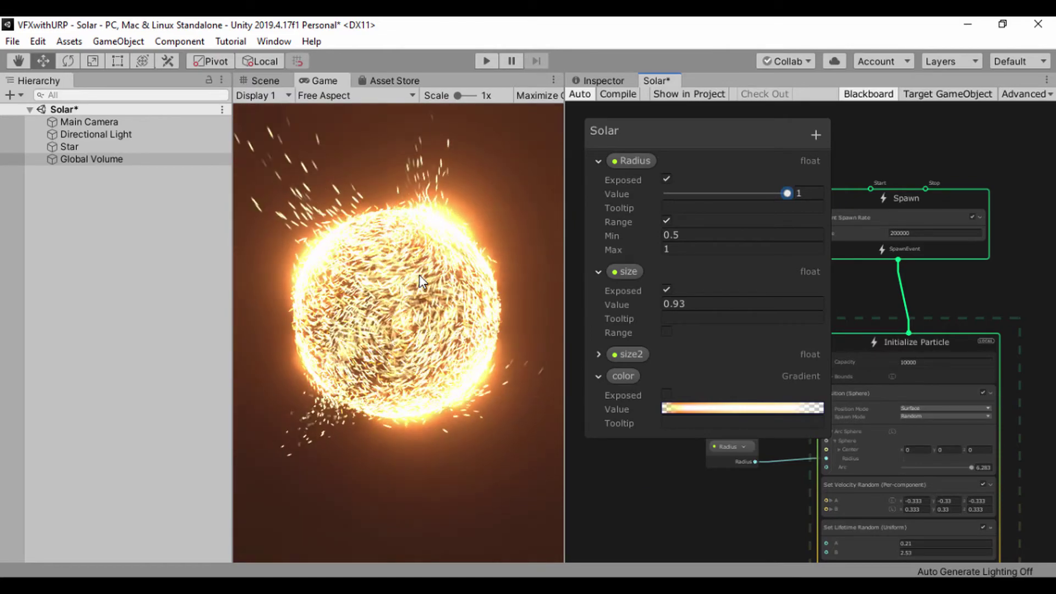
key("alt+Tab")
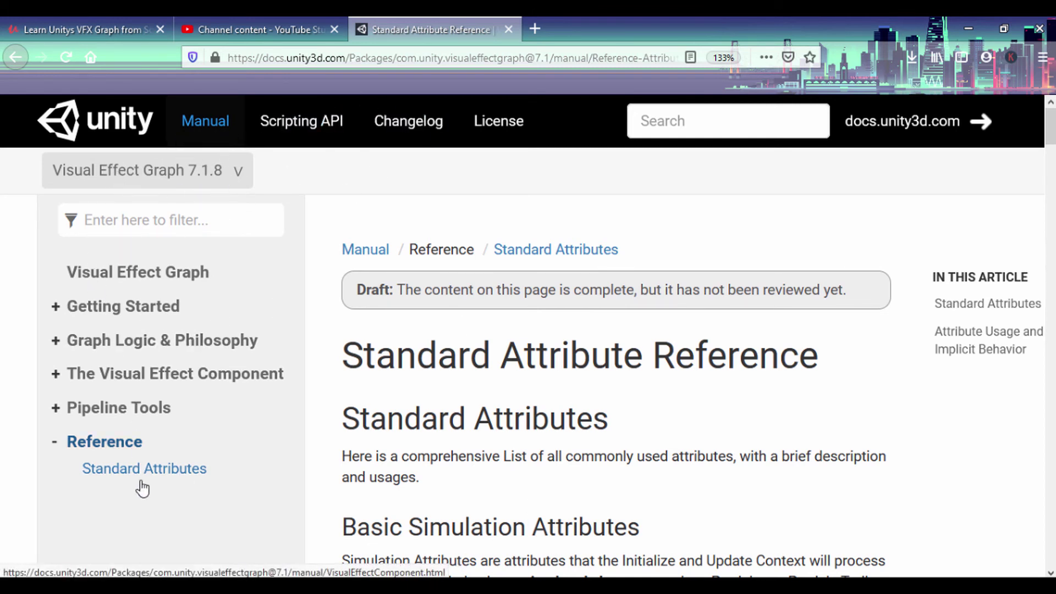
scroll(347, 408, "down", 5)
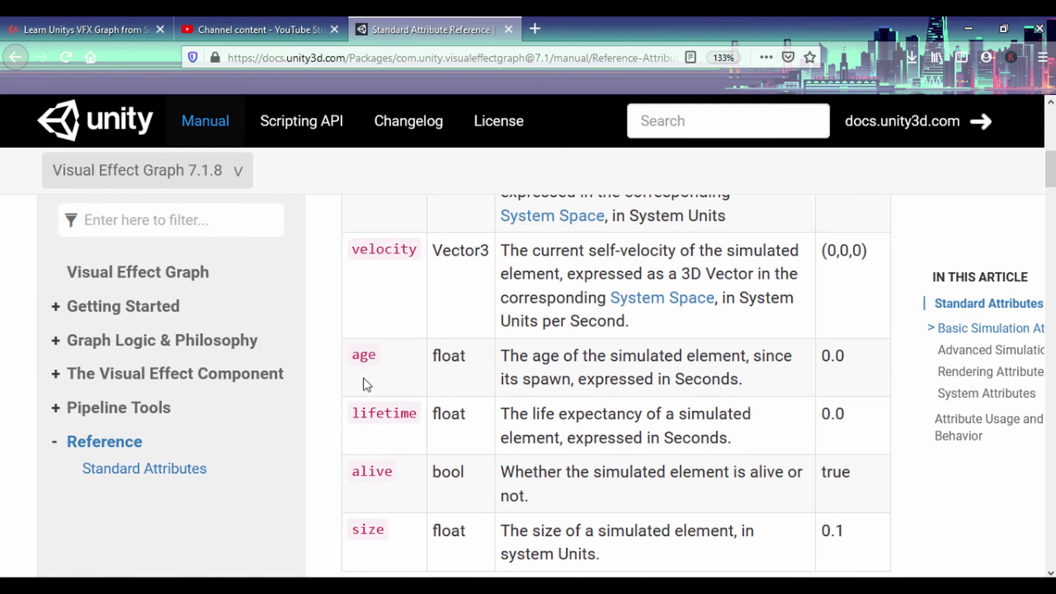
scroll(385, 408, "down", 3)
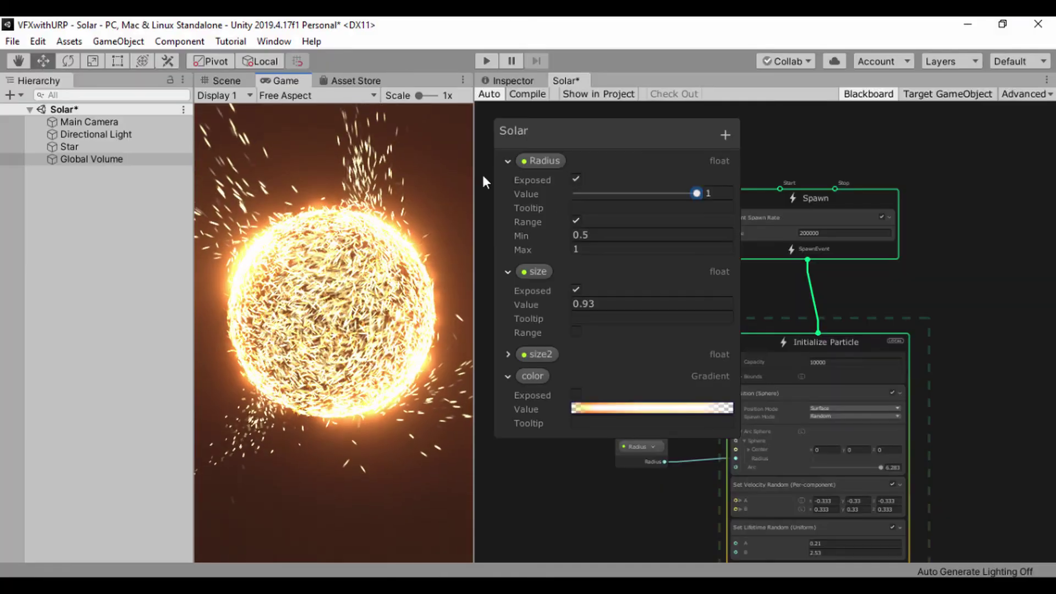
scroll(856, 162, "down", 3)
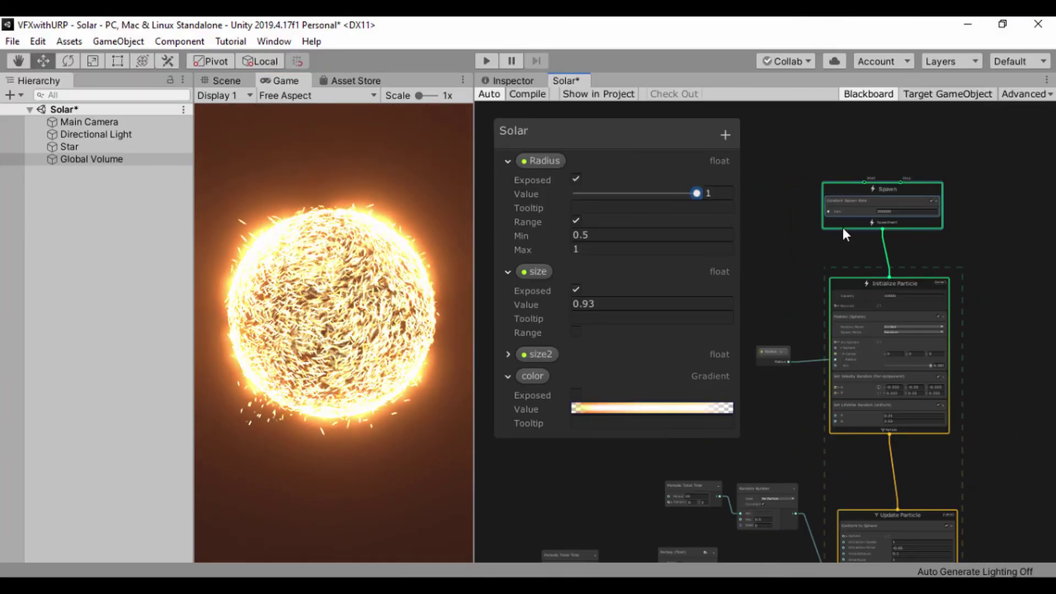